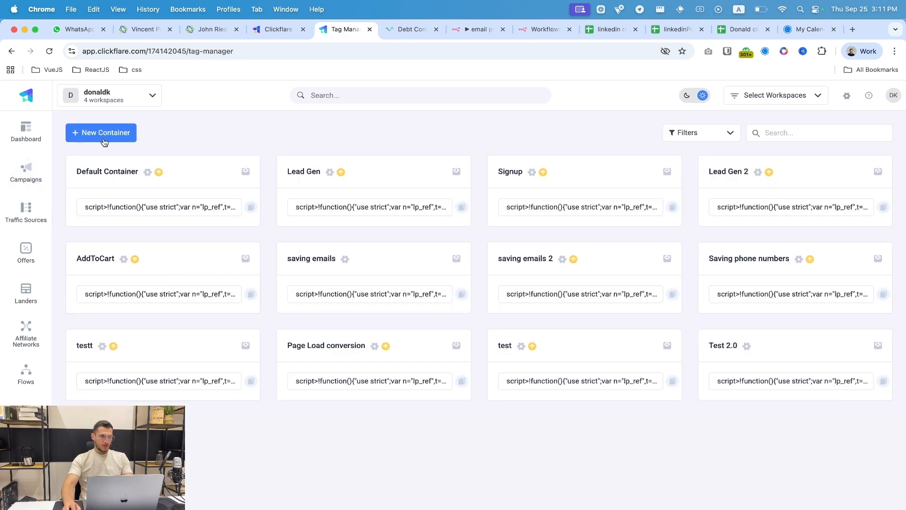
- Create a new ClickFlare container named Ringba and save it
left_click(104, 139)
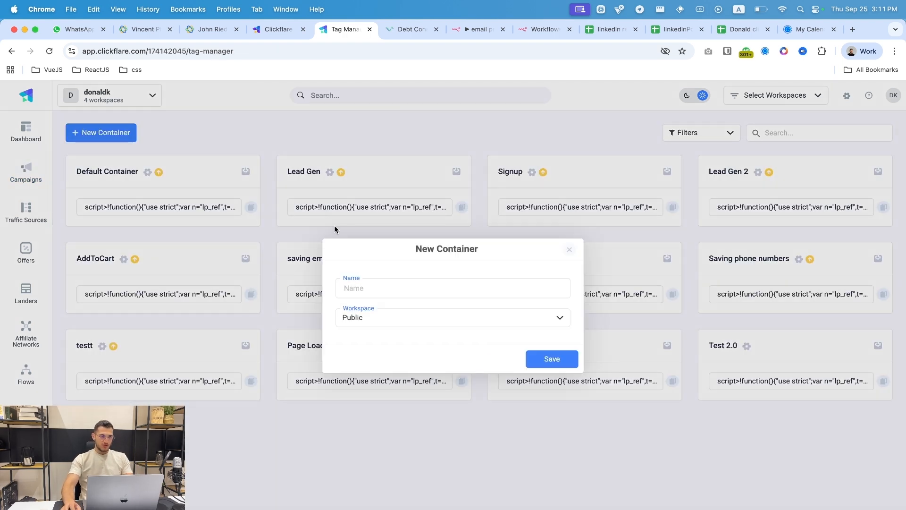
left_click(420, 287)
type("Ringba")
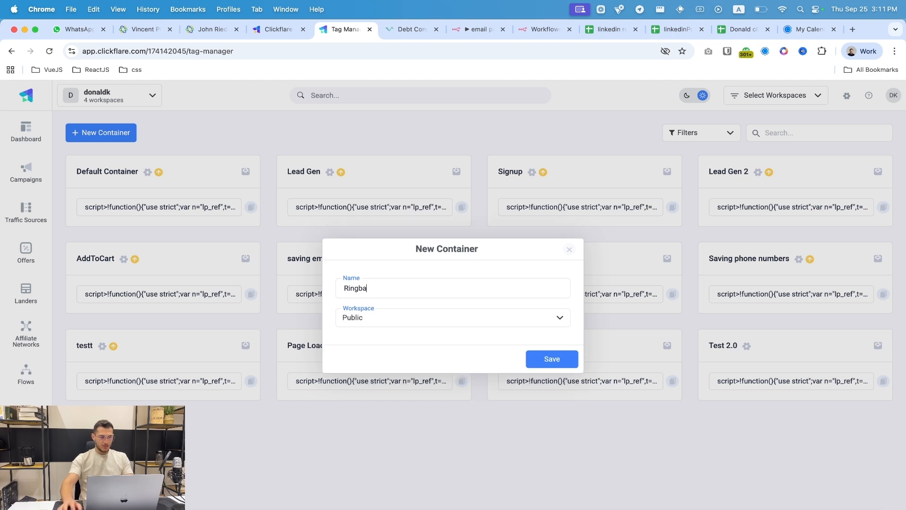
left_click(550, 360)
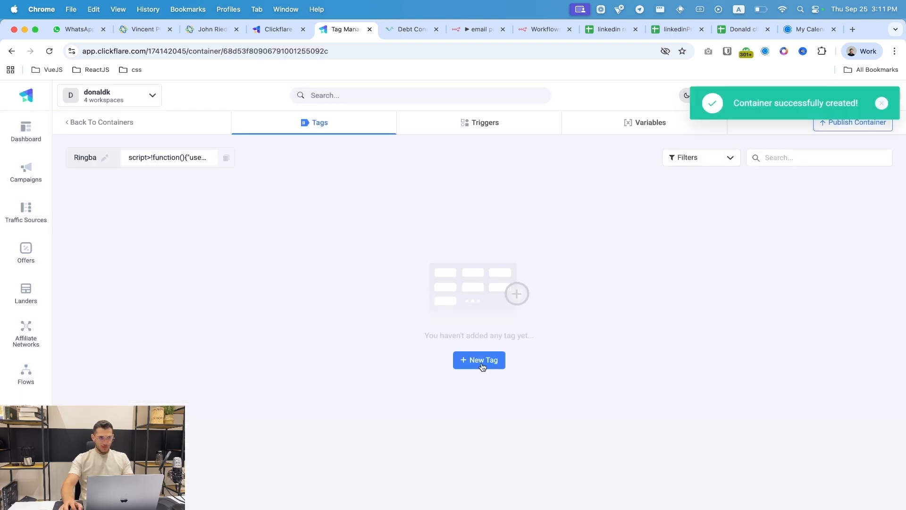
- Add a new tag of type Inject Ringba and push cf_click_id, starting a new trigger for it
left_click(480, 360)
left_click(484, 215)
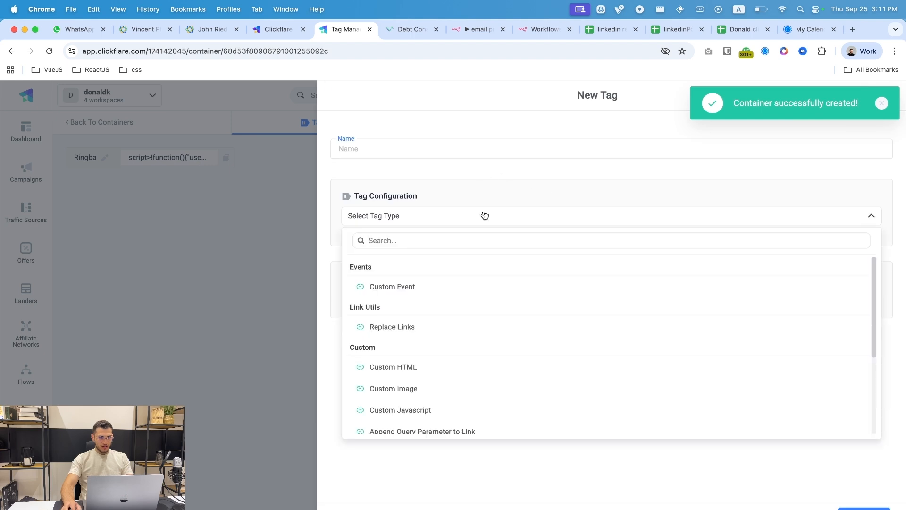
type("ringb")
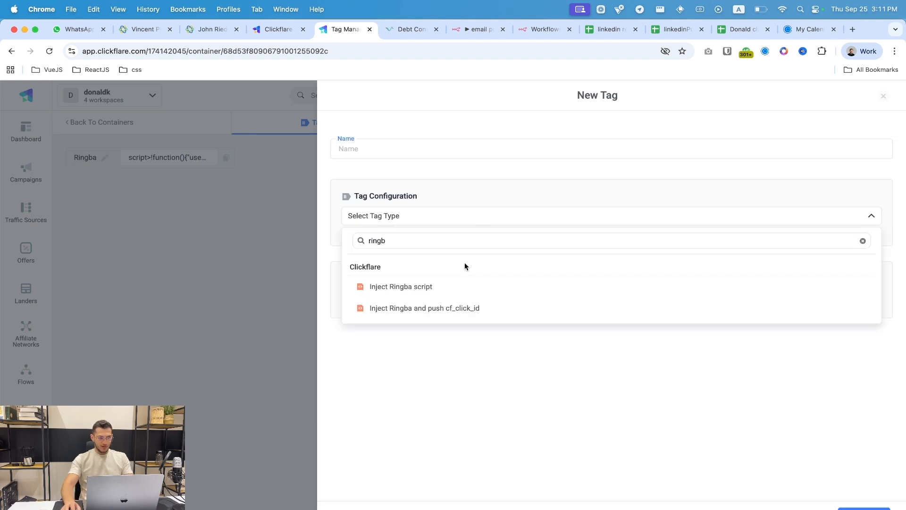
left_click(419, 307)
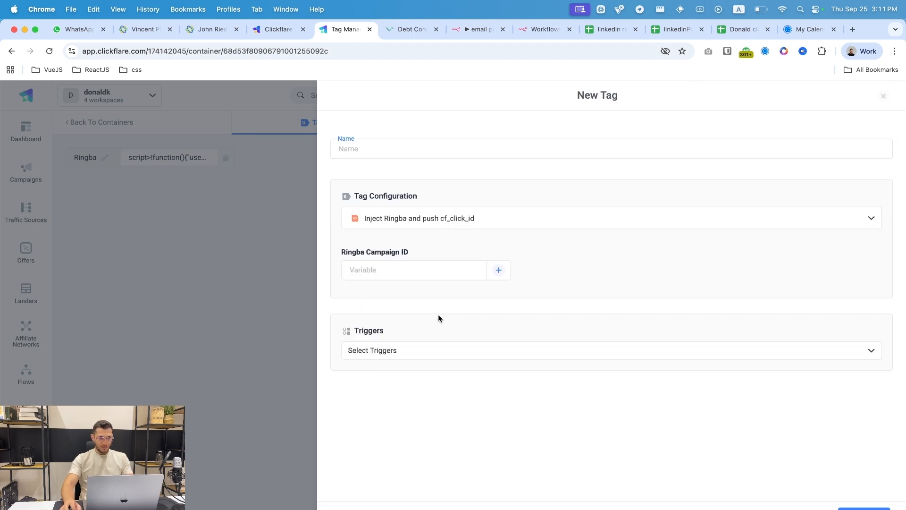
left_click(413, 351)
left_click(417, 407)
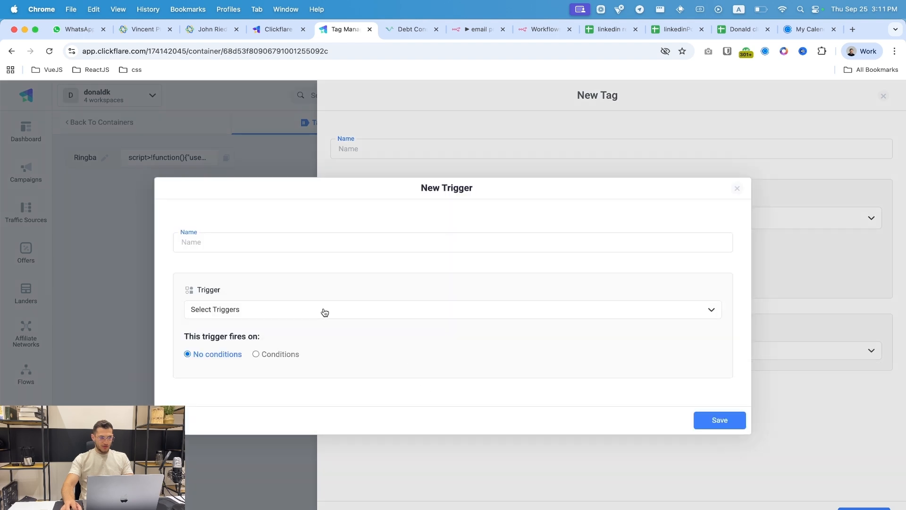
- Create a trigger named 'Ringba Script Trigger' that fires on Page View
left_click(267, 244)
type("Ri")
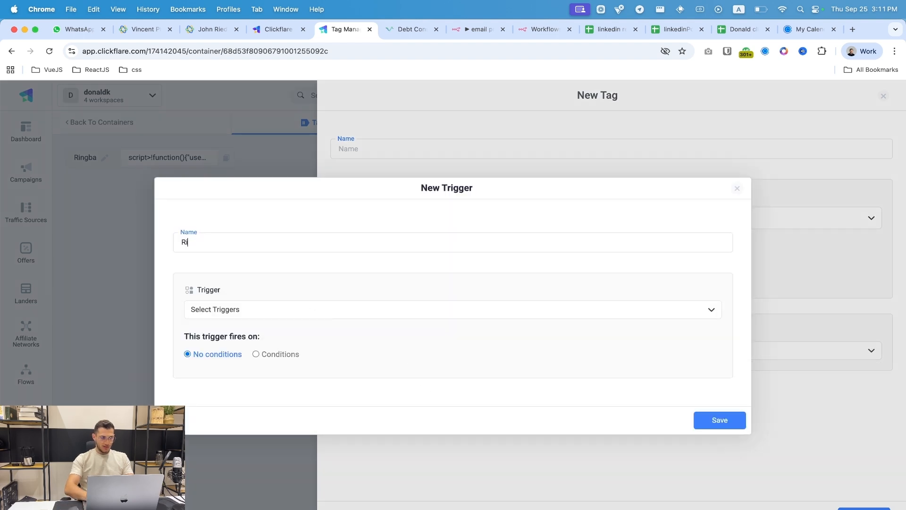
type("ngba Script Trihhe")
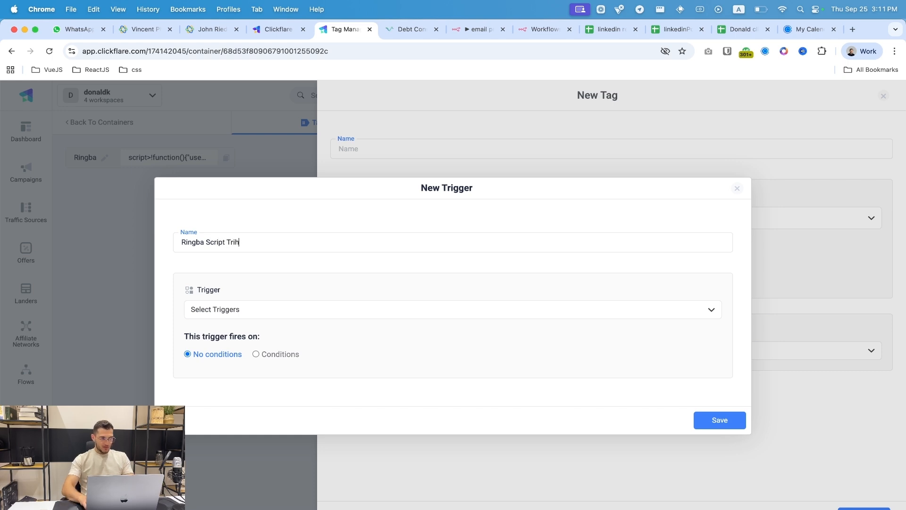
key("BackSpace")
type("gger")
left_click(228, 312)
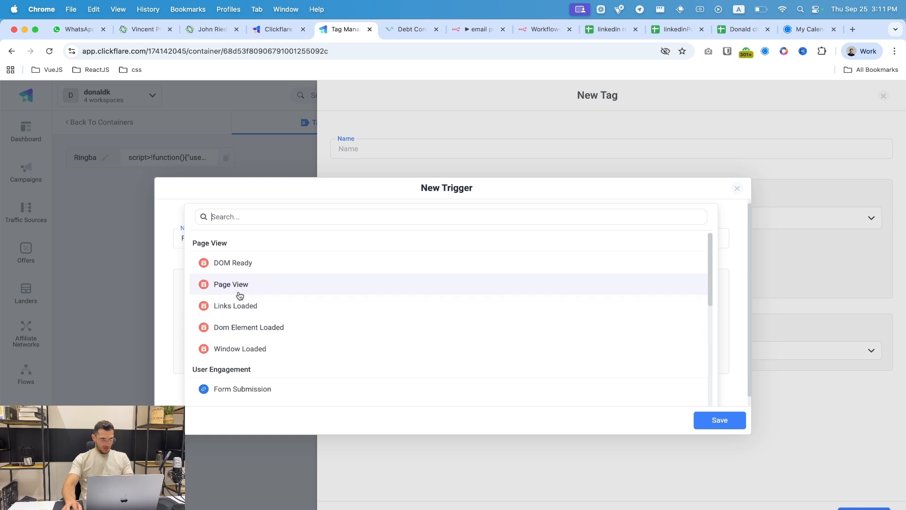
left_click(239, 292)
left_click(720, 422)
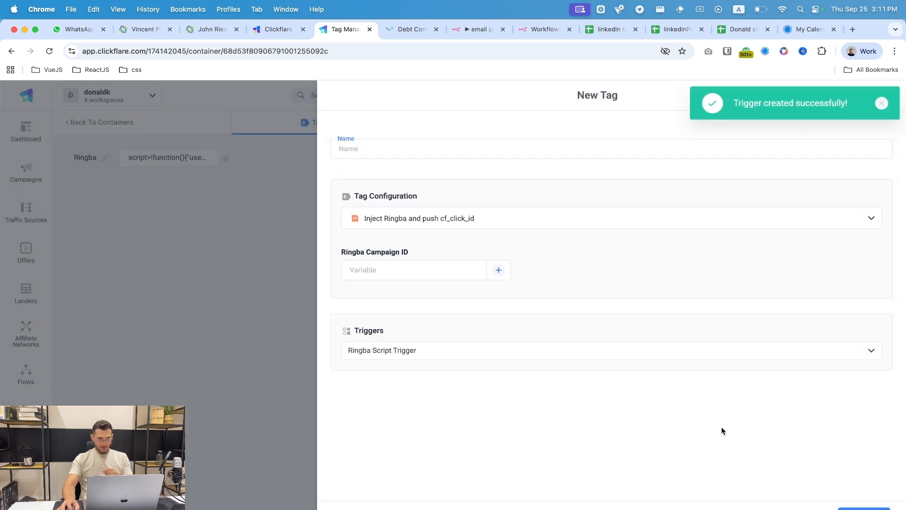
- Copy the Debt Consolidation campaign ID from its Ringba settings page URL
left_click(425, 276)
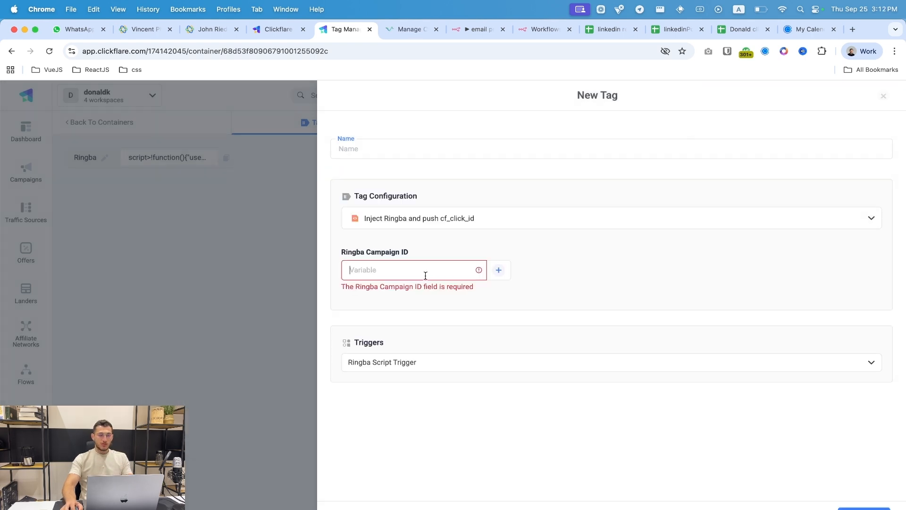
left_click(417, 32)
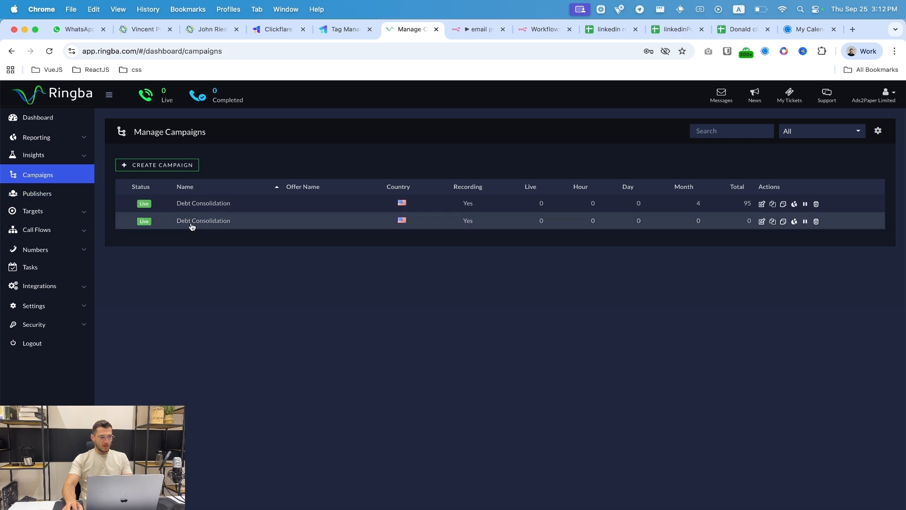
left_click(211, 203)
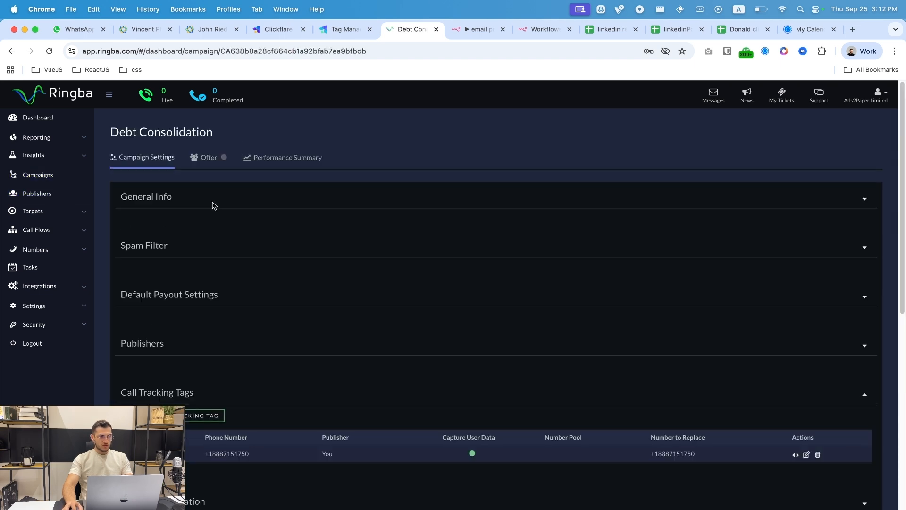
left_click(339, 53)
double_click(338, 53)
key("super+c")
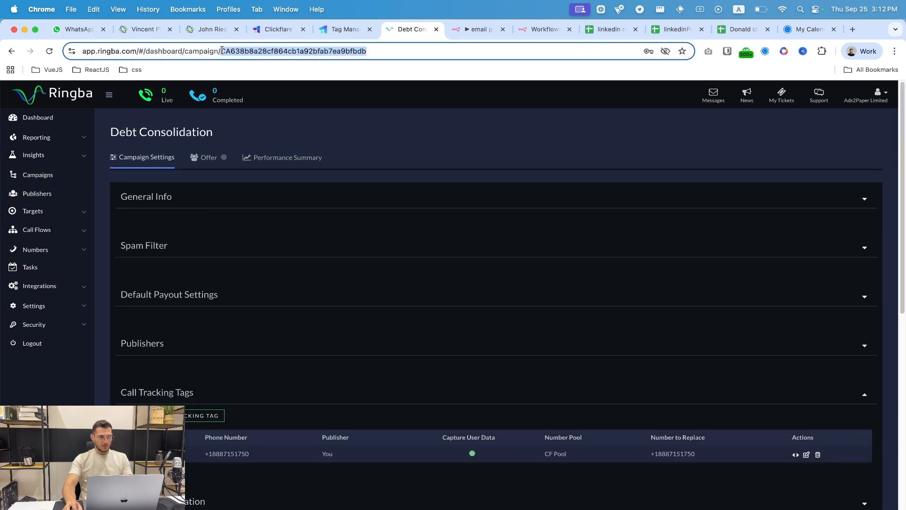
- Paste the campaign ID, name the tag 'Ringba Tag Manager', save it and publish the container
left_click(339, 30)
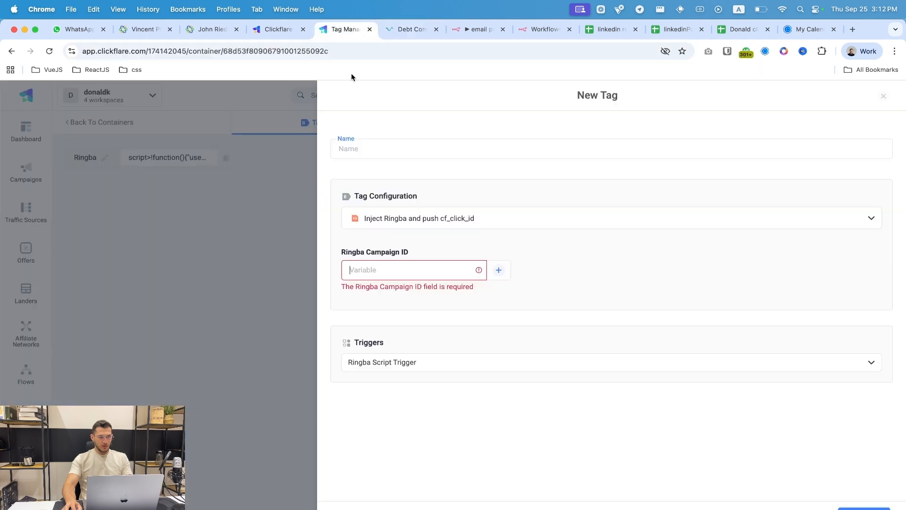
left_click(408, 269)
key("super+v")
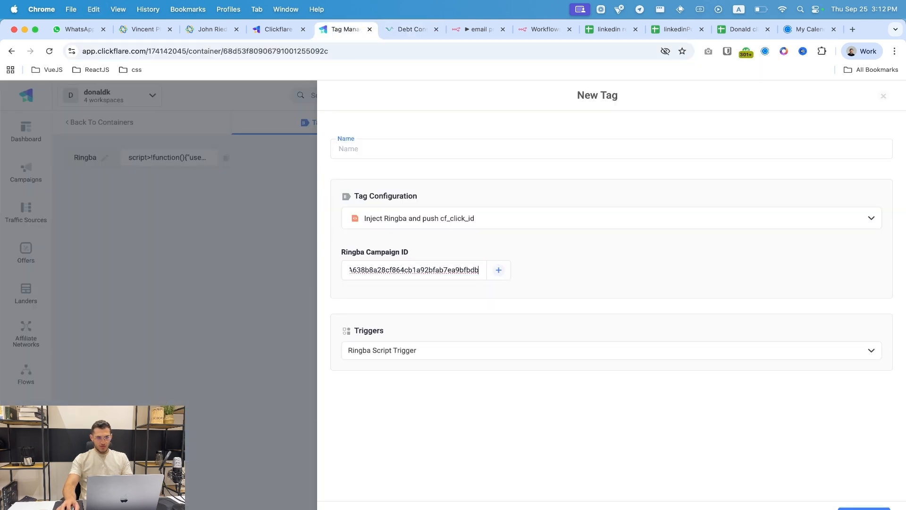
left_click(542, 192)
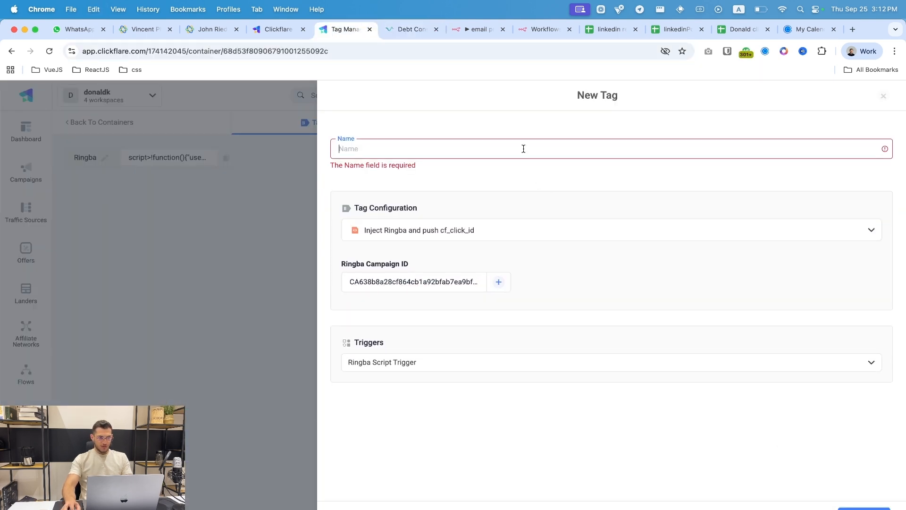
type("Ri")
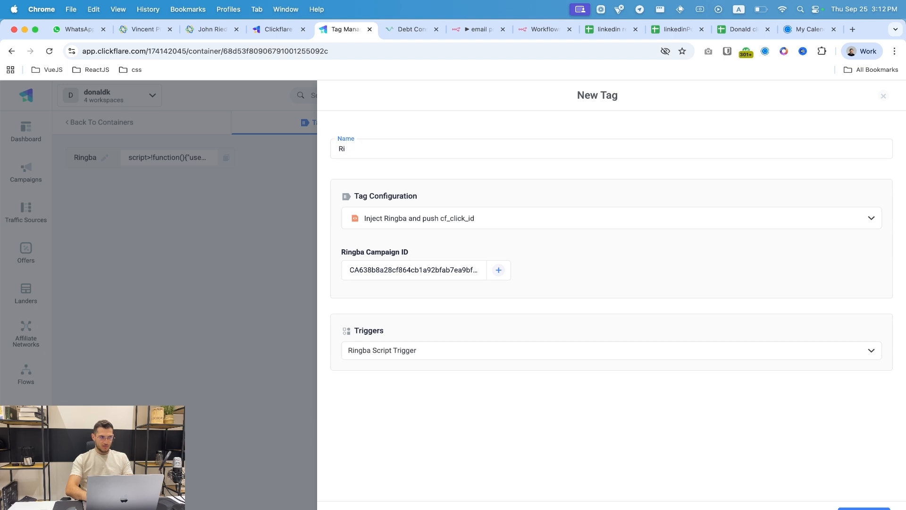
type("gnngba Tag M")
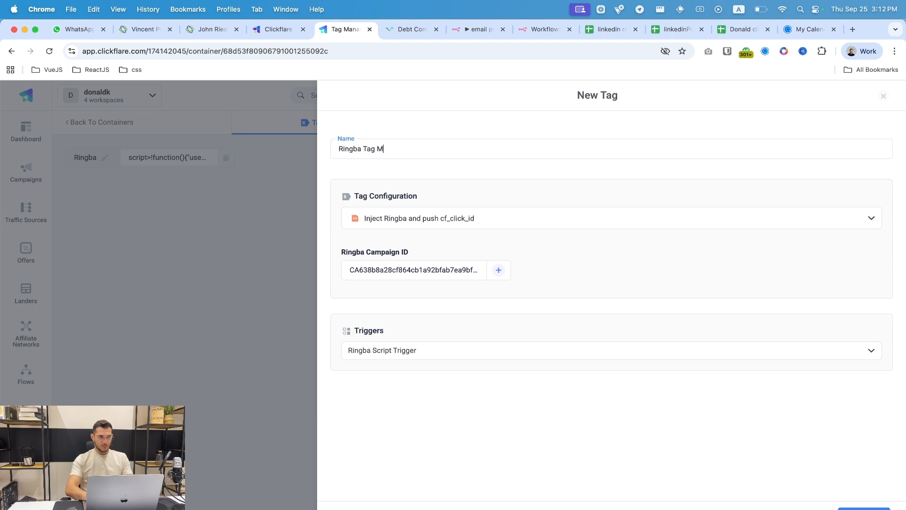
type("anager")
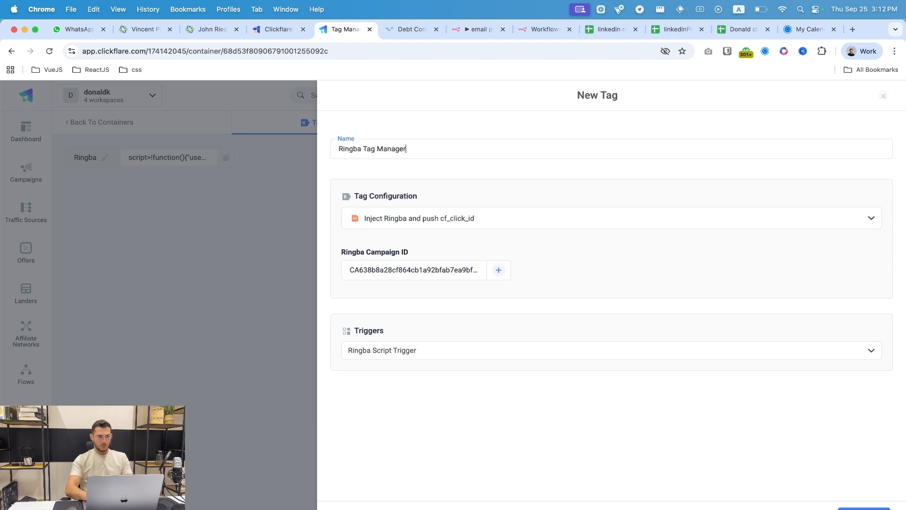
left_click(860, 508)
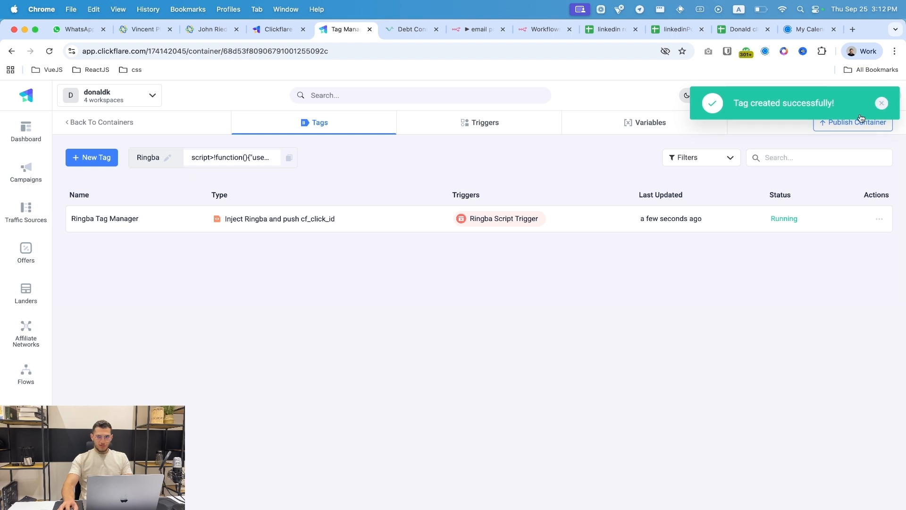
left_click(842, 126)
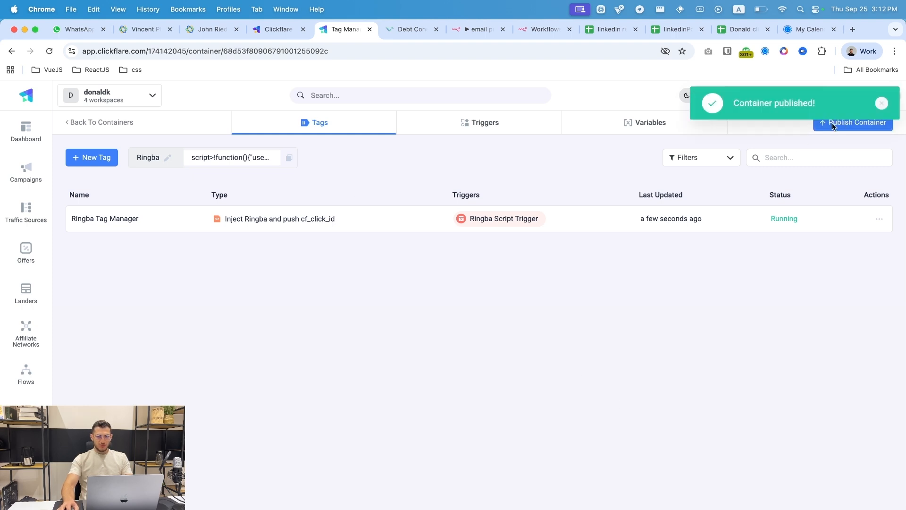
left_click(124, 122)
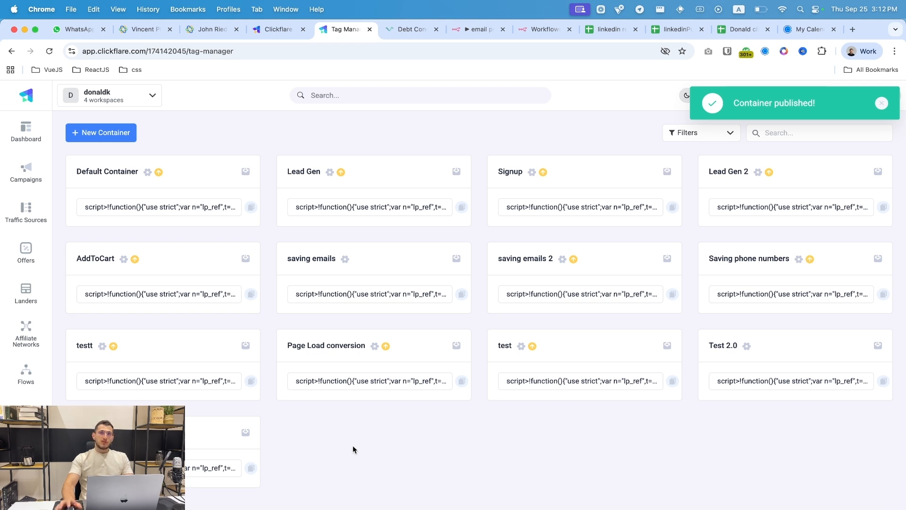
- Copy the new container's generated script for globalvisitclub.com, then leave for Offers despite the unpublished-changes warning
left_click(251, 468)
left_click(611, 338)
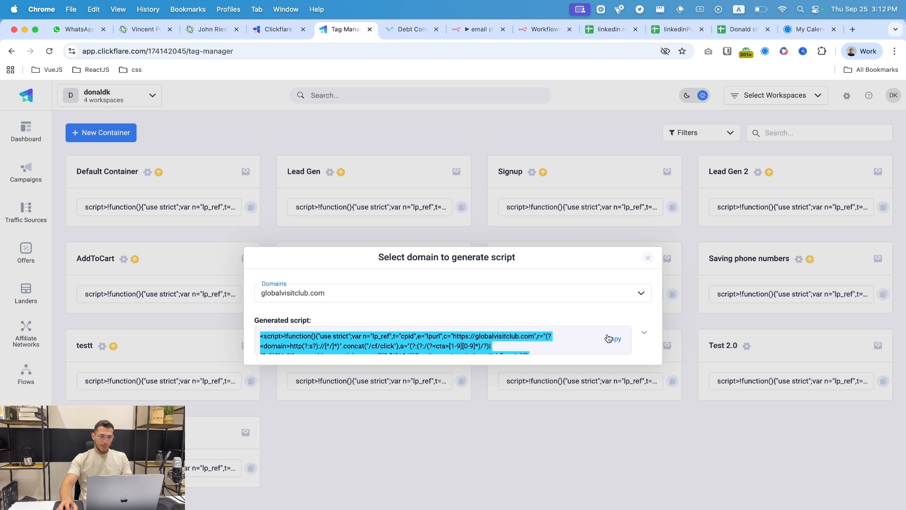
left_click(608, 338)
left_click(647, 258)
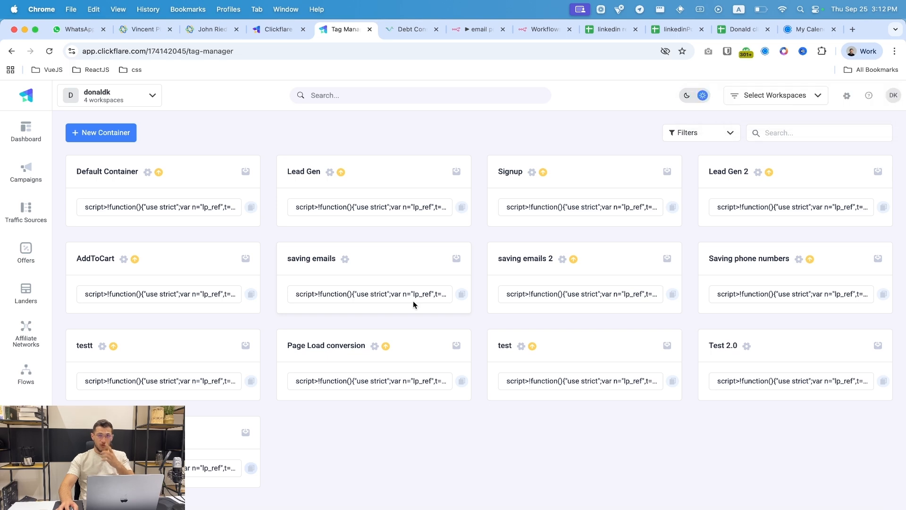
left_click(9, 253)
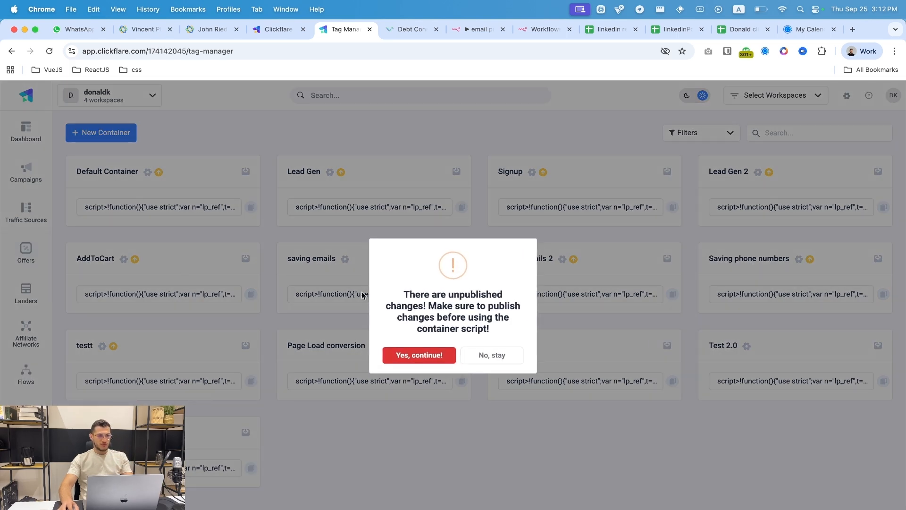
left_click(431, 362)
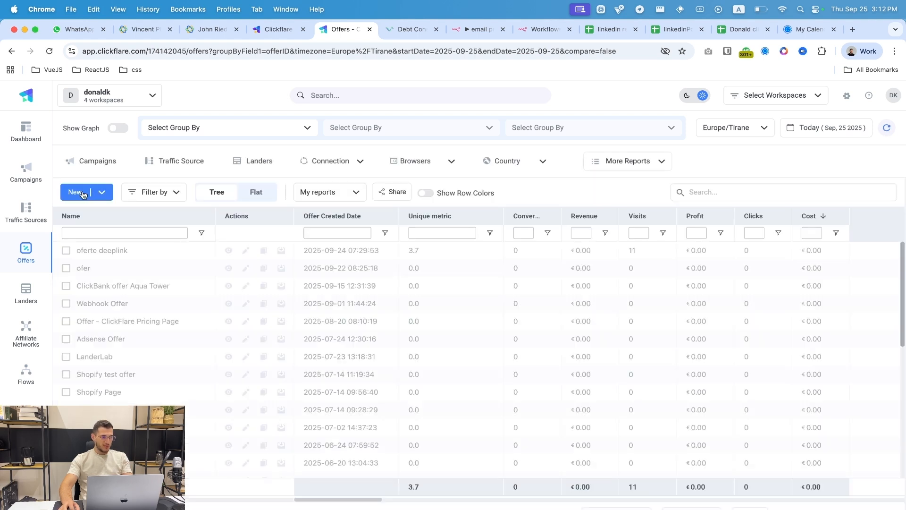
left_click(76, 191)
left_click(327, 186)
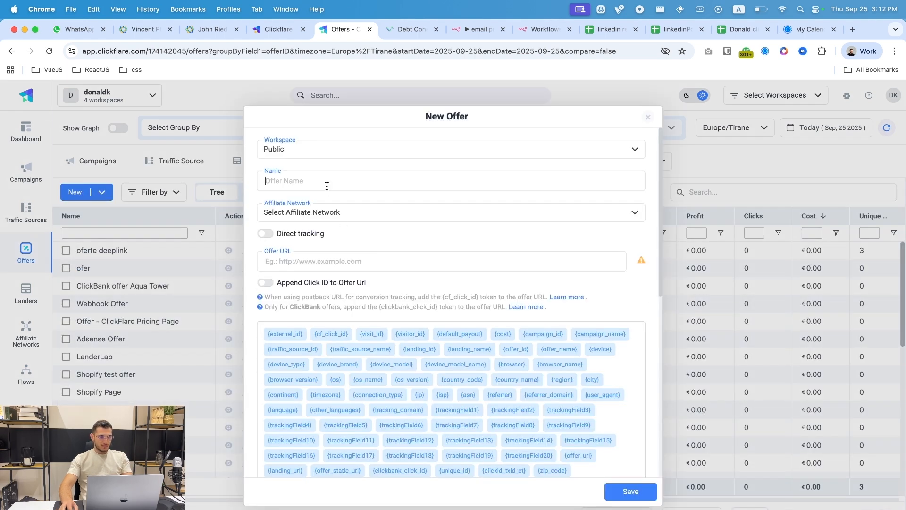
type("Ringba ")
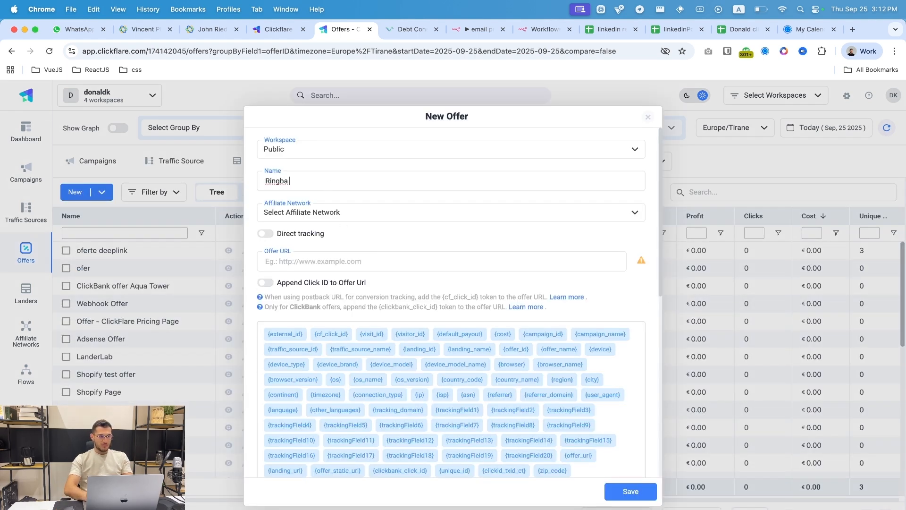
type("Oddfer")
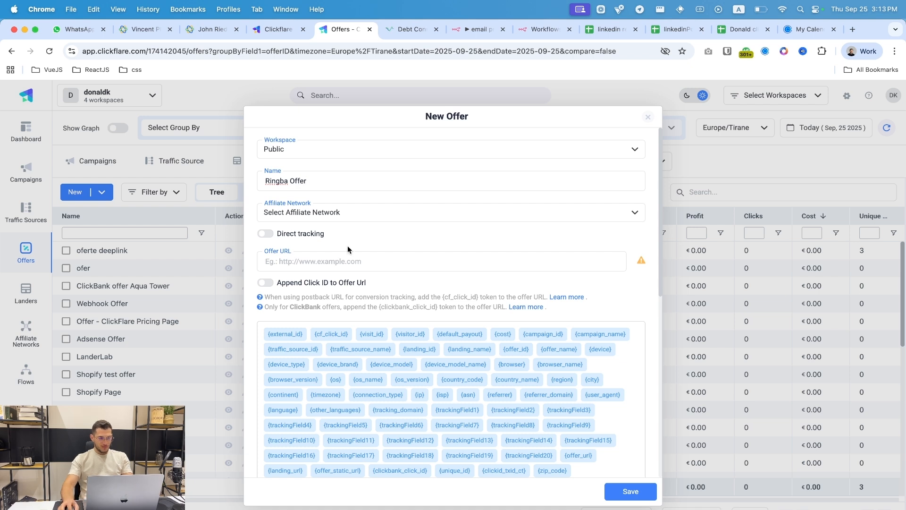
type("https:")
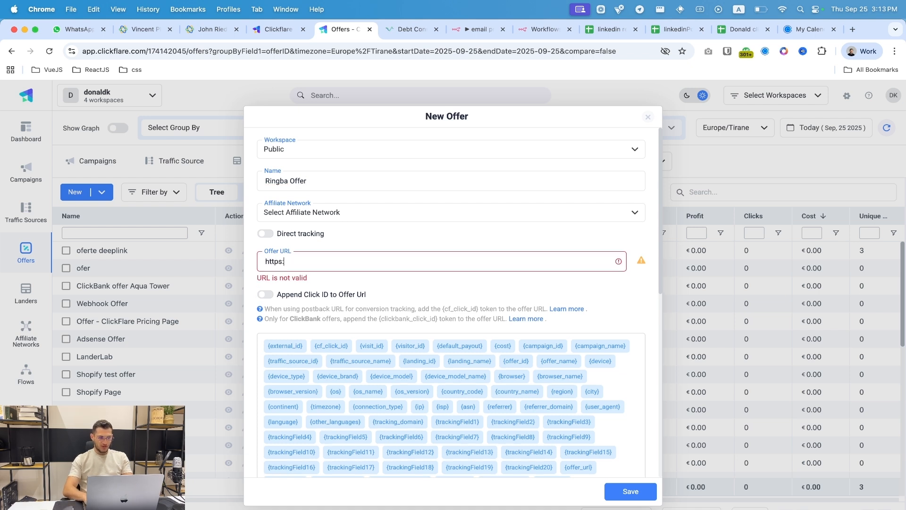
type("//youroofer")
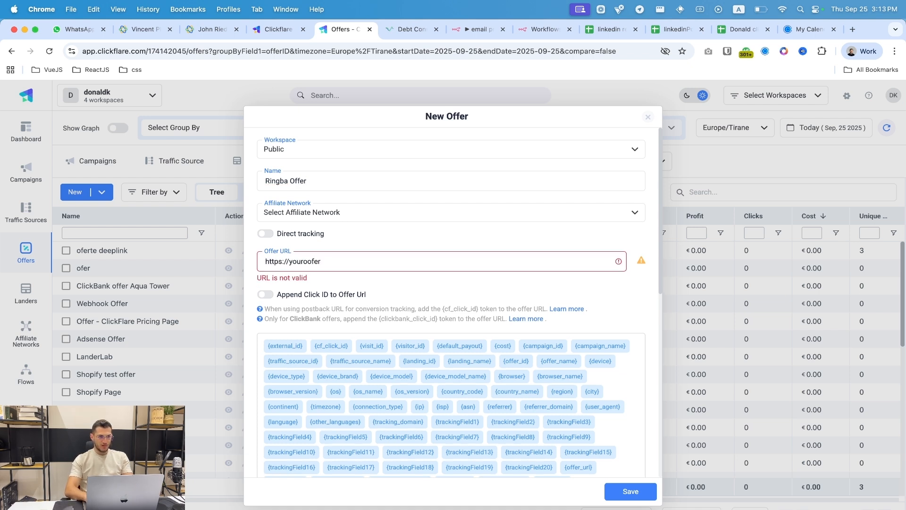
key("BackSpace")
type("fferu")
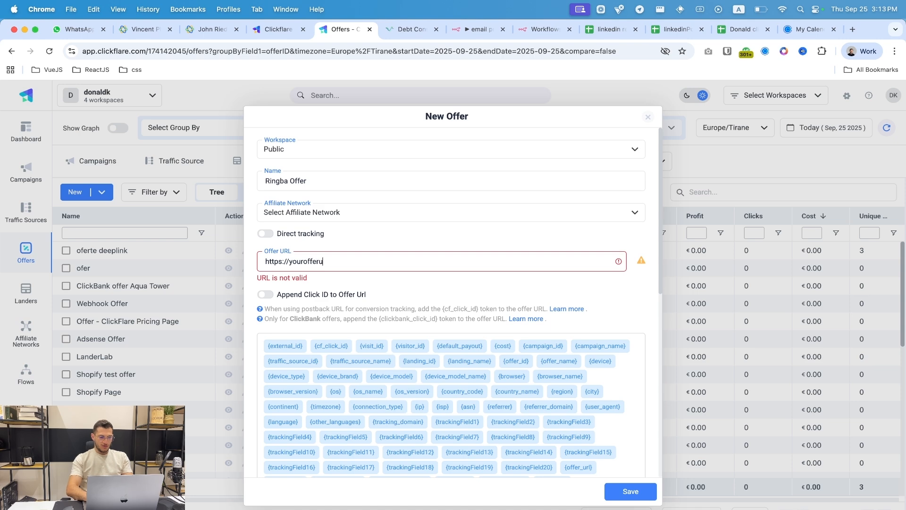
type("rl.com")
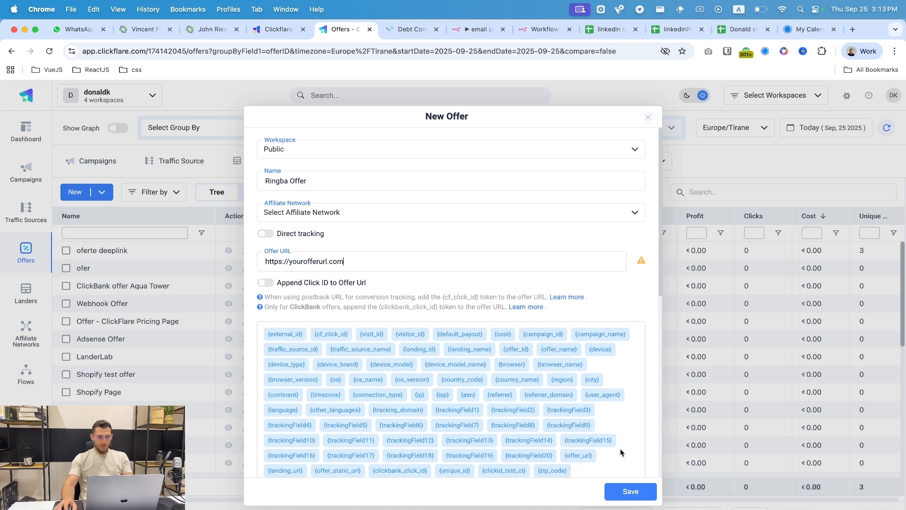
left_click(640, 492)
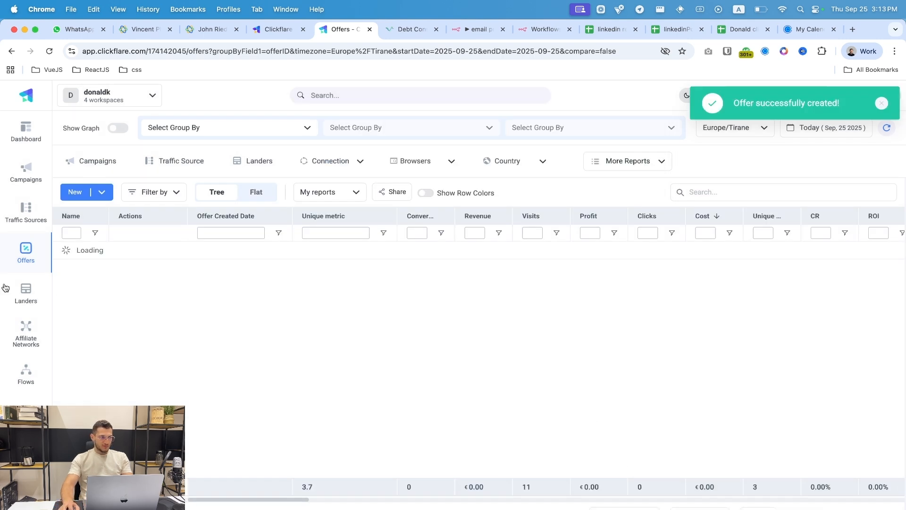
left_click(27, 205)
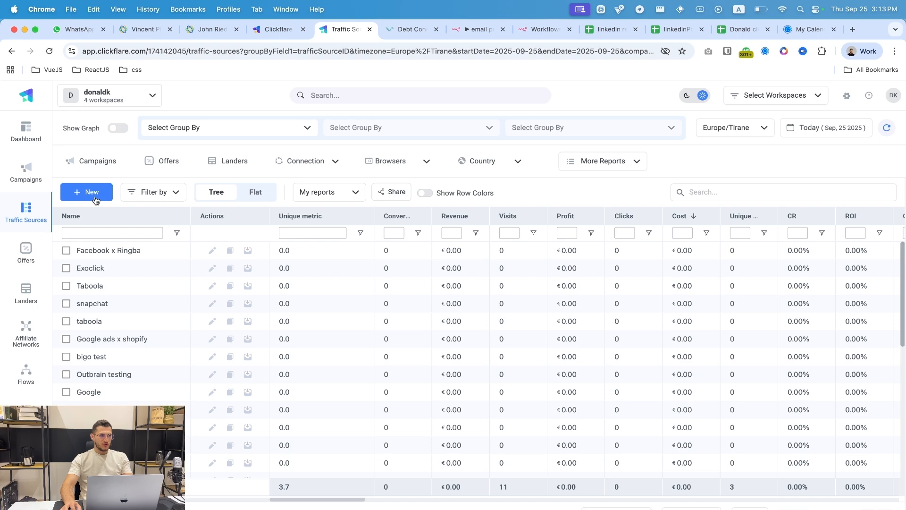
- Draft a Facebook-template traffic source 'Facebook x Ringba' with Implants Usa integration, then discard it unsaved
left_click(95, 199)
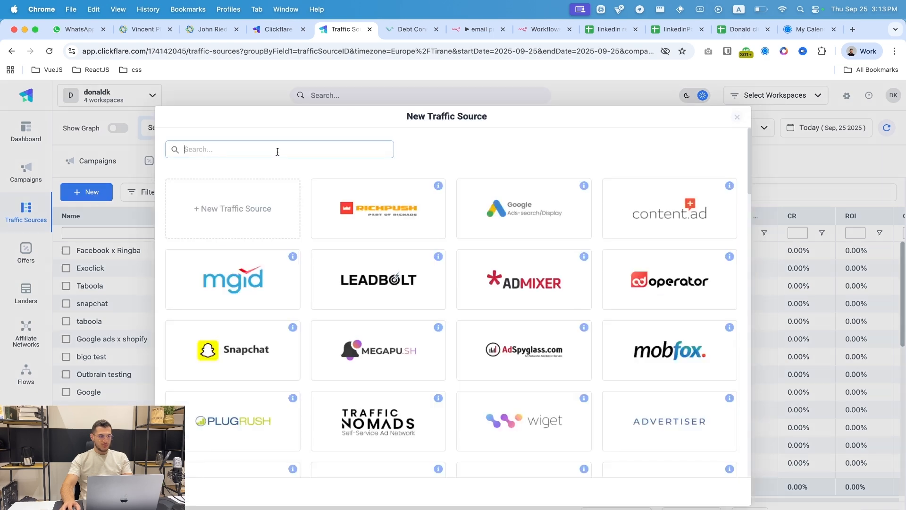
type("faceb")
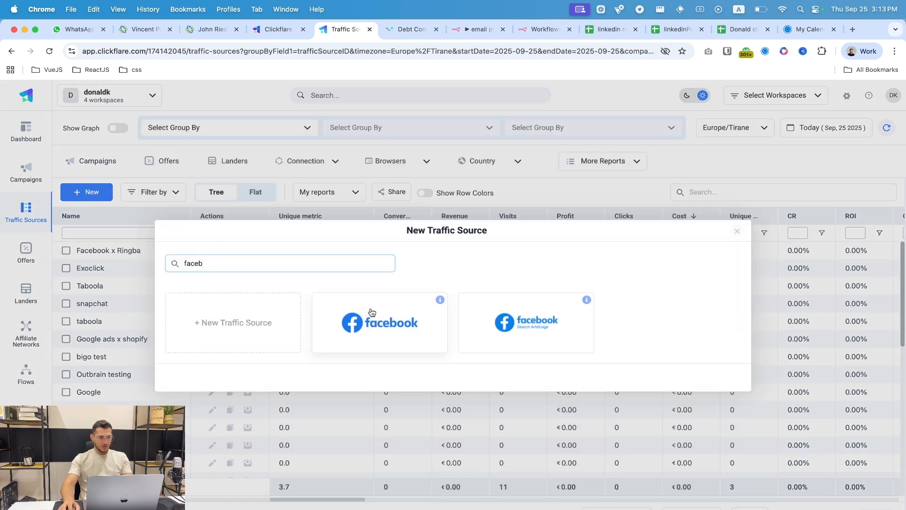
left_click(372, 311)
type("D")
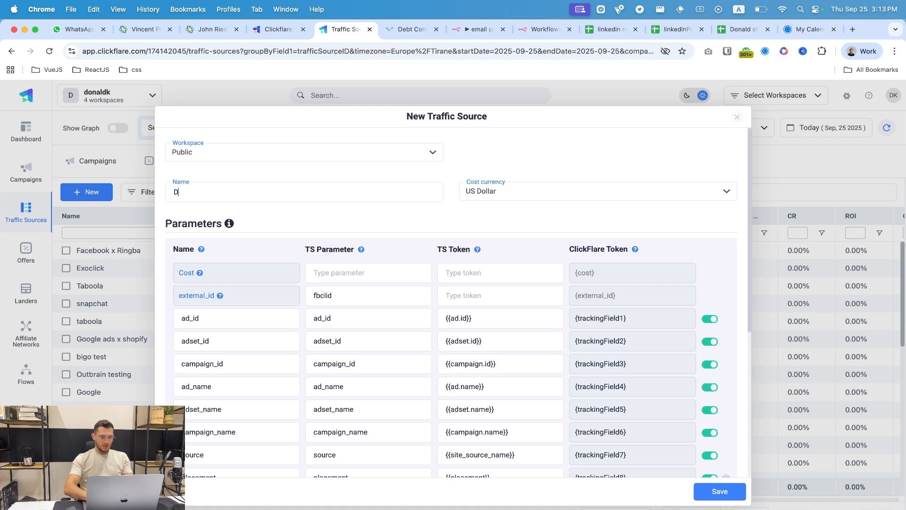
type("Facebook")
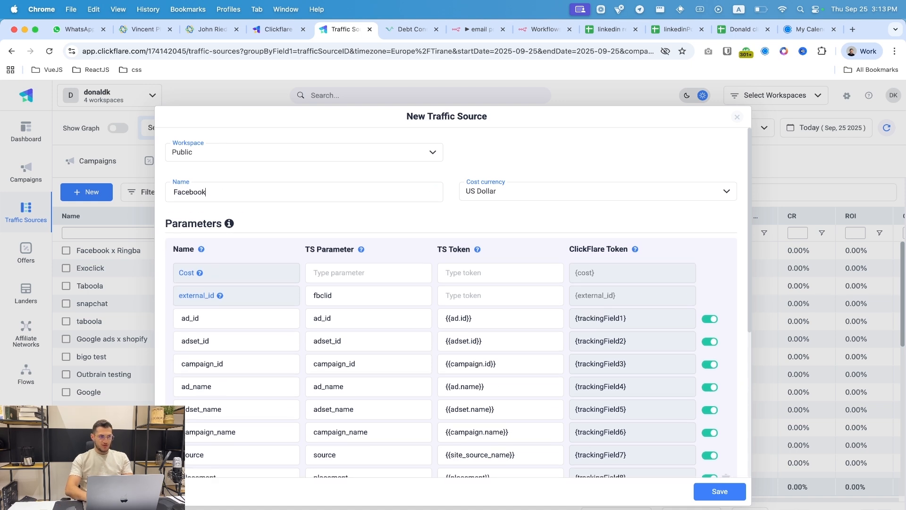
type(" x Ringba")
scroll(391, 231, "down", 5)
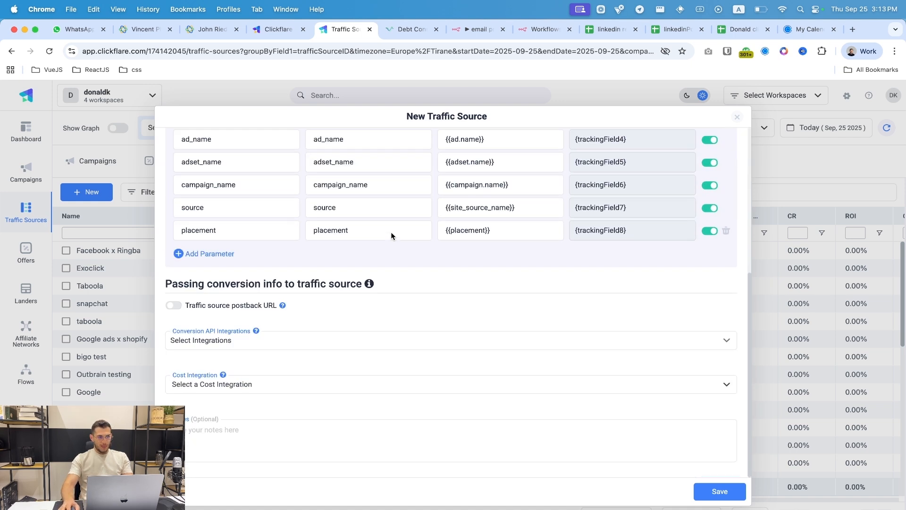
left_click(250, 348)
left_click(257, 411)
left_click(337, 316)
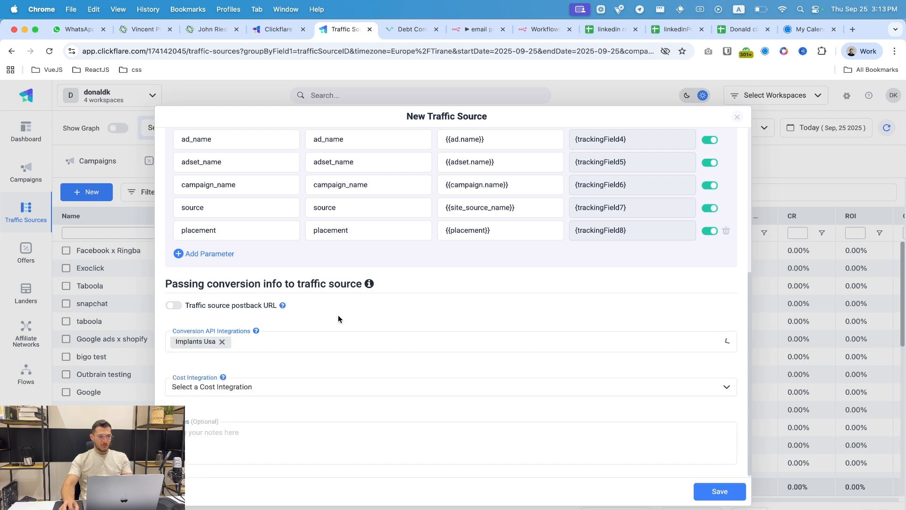
left_click(300, 390)
scroll(693, 415, "up", 5)
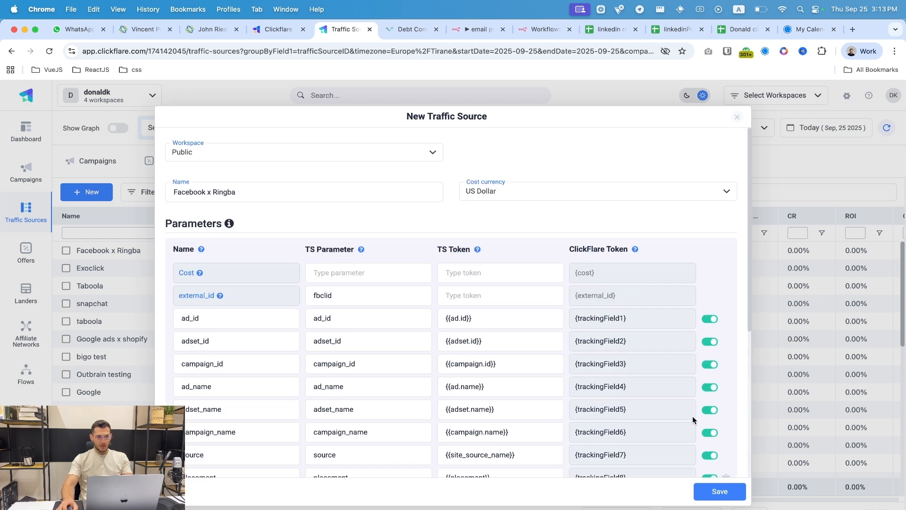
left_click(740, 120)
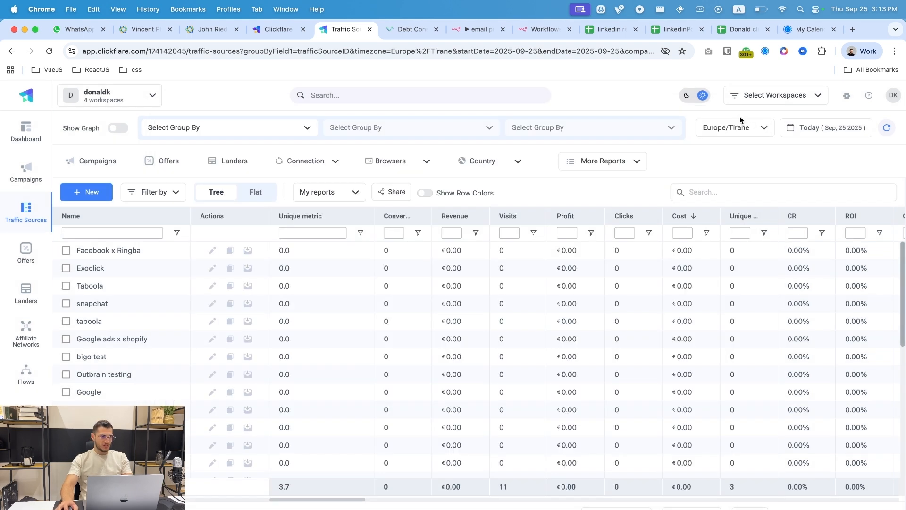
- Start a campaign named 'Ringba x Facebook Campaign' using the Facebook x Ringba traffic source
left_click(17, 184)
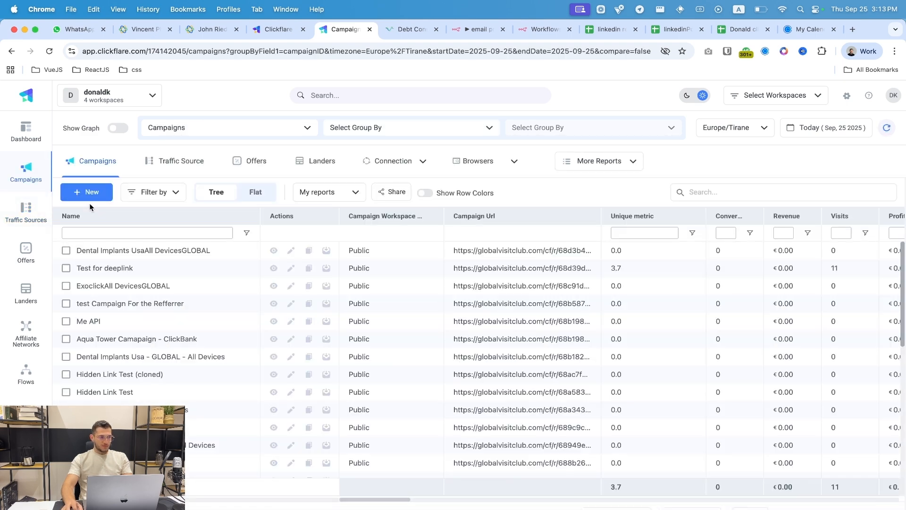
left_click(92, 193)
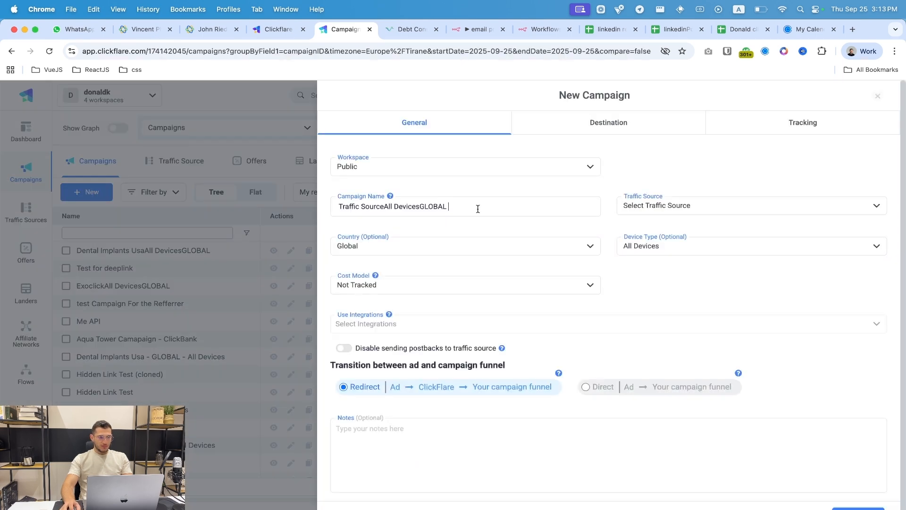
key("super+a")
type("C")
key("BackSpace")
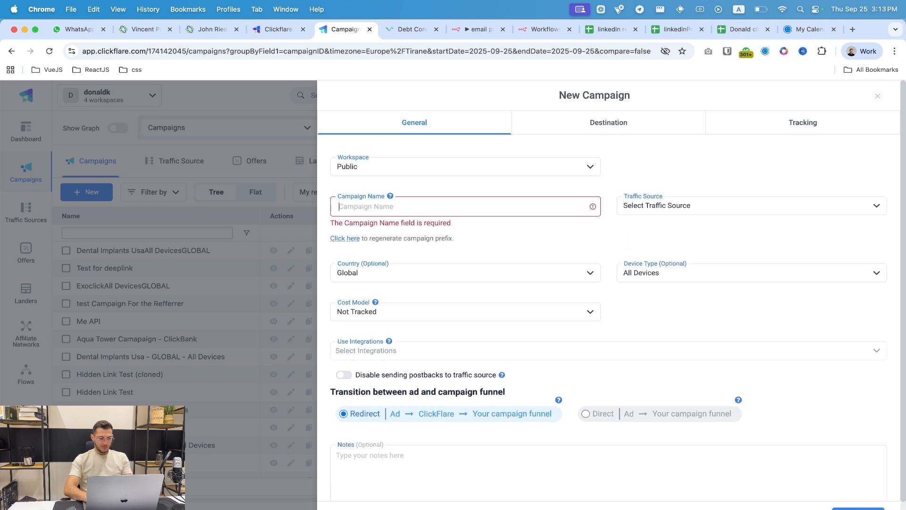
type("Ringba x")
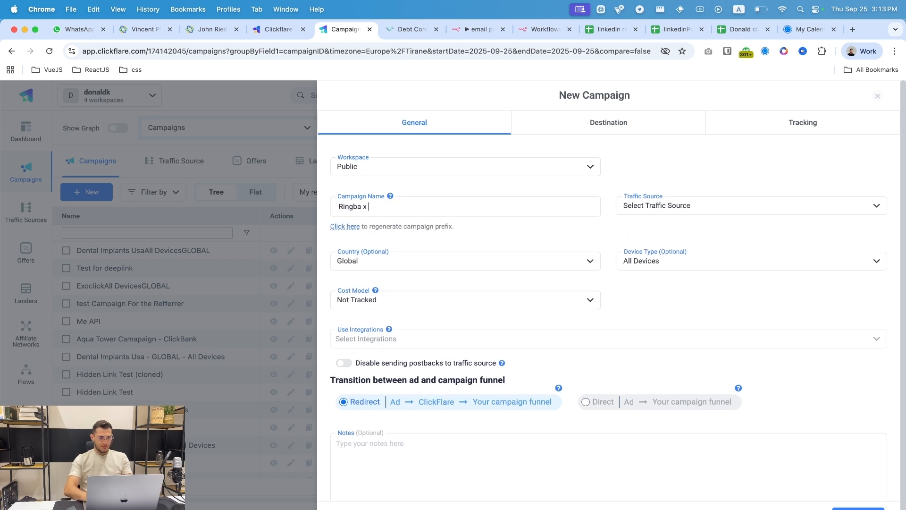
type(" Facebook Campaign")
left_click(679, 214)
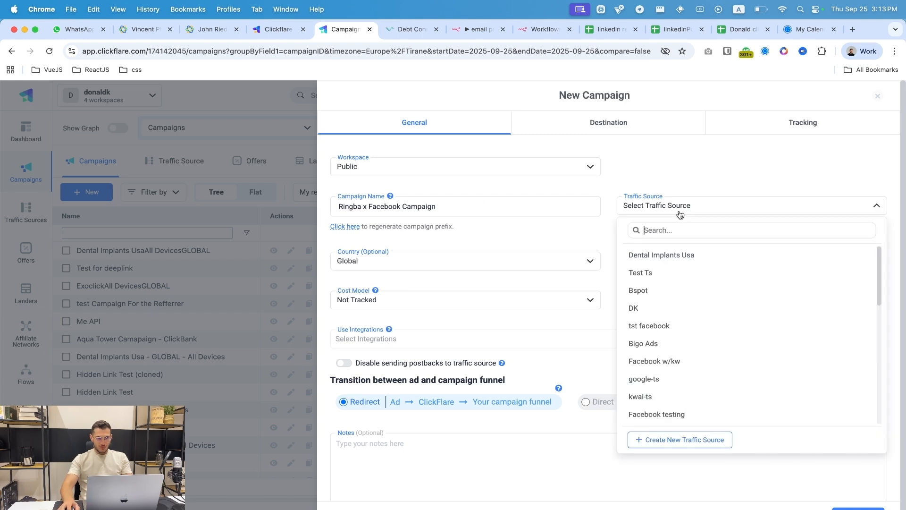
type("faceb")
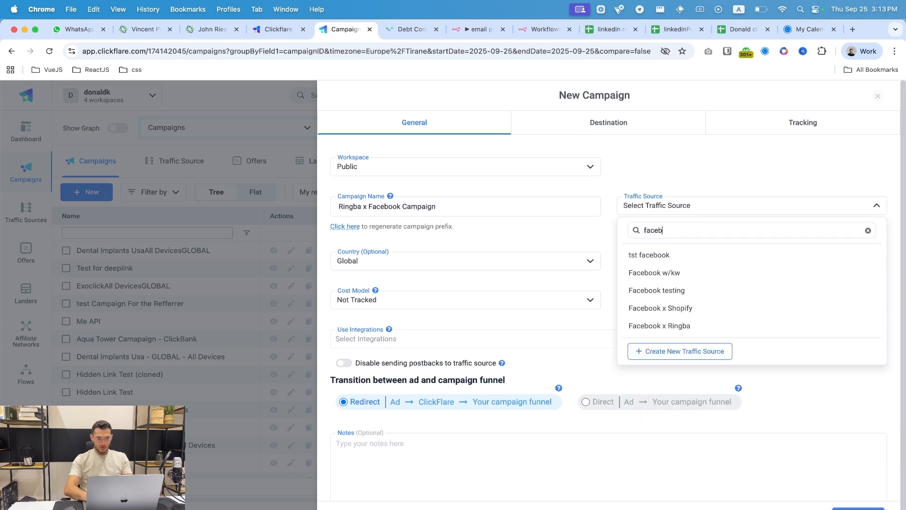
type("ook rin")
key("cmd+a")
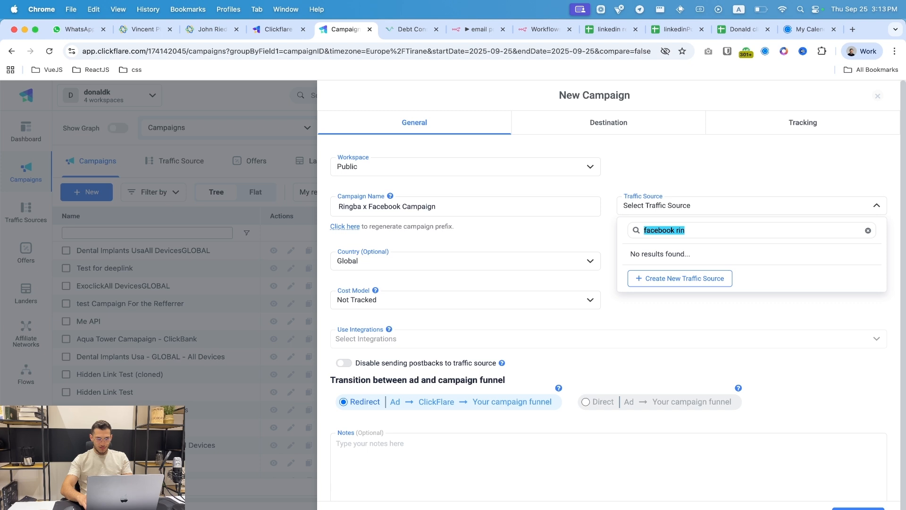
type("ringb")
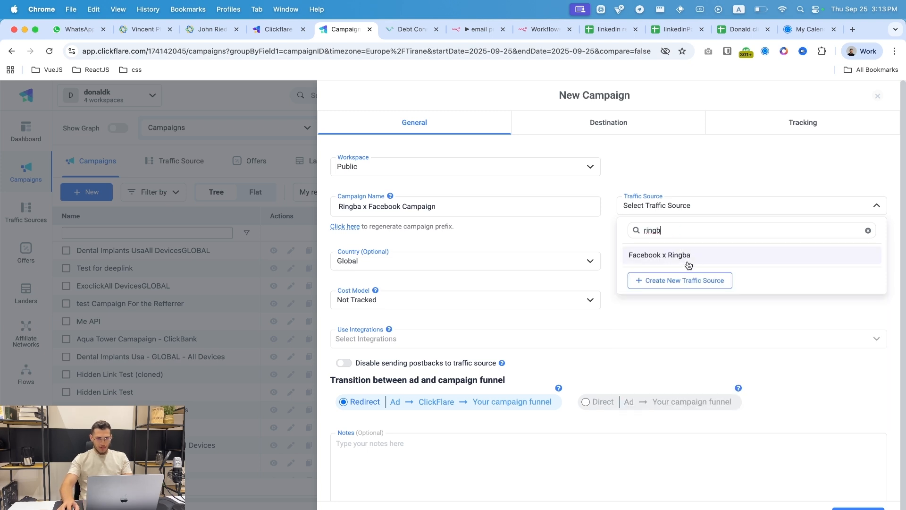
left_click(665, 253)
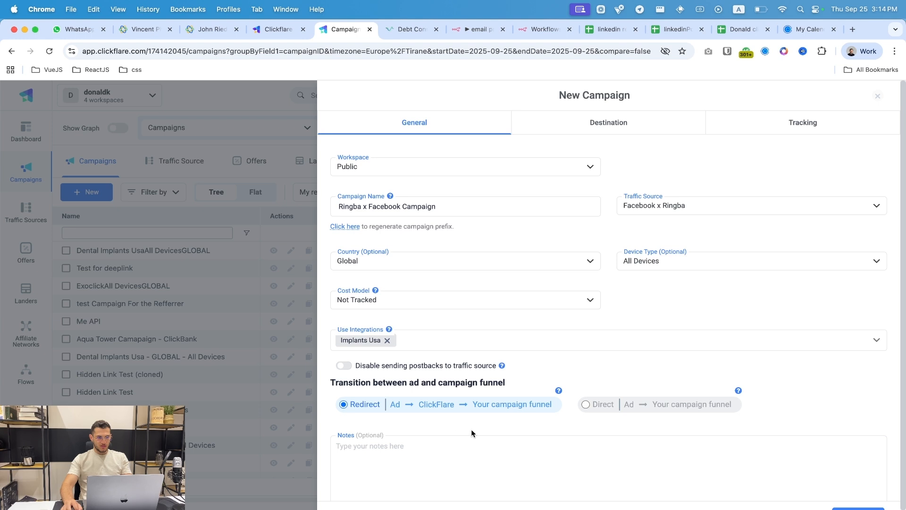
left_click(858, 509)
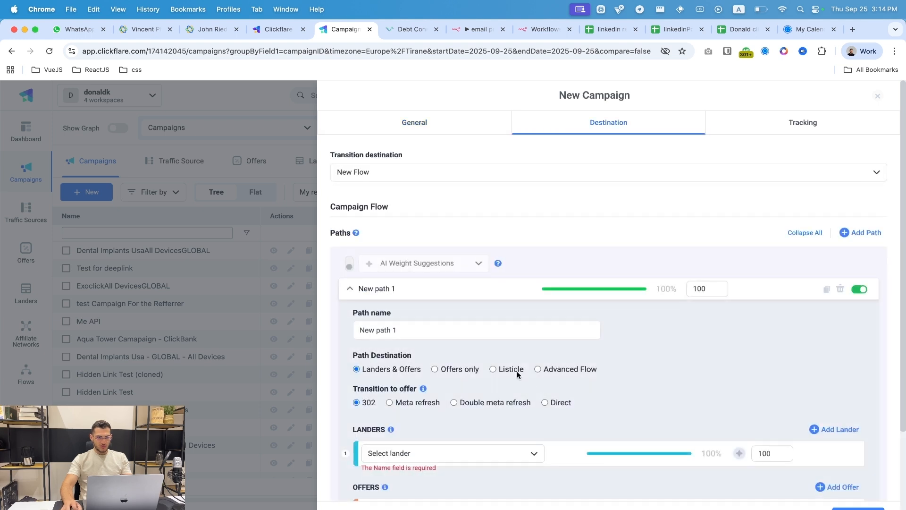
- Route the campaign's path to offers only with Ringba Offer, and save the campaign
left_click(453, 372)
left_click(467, 451)
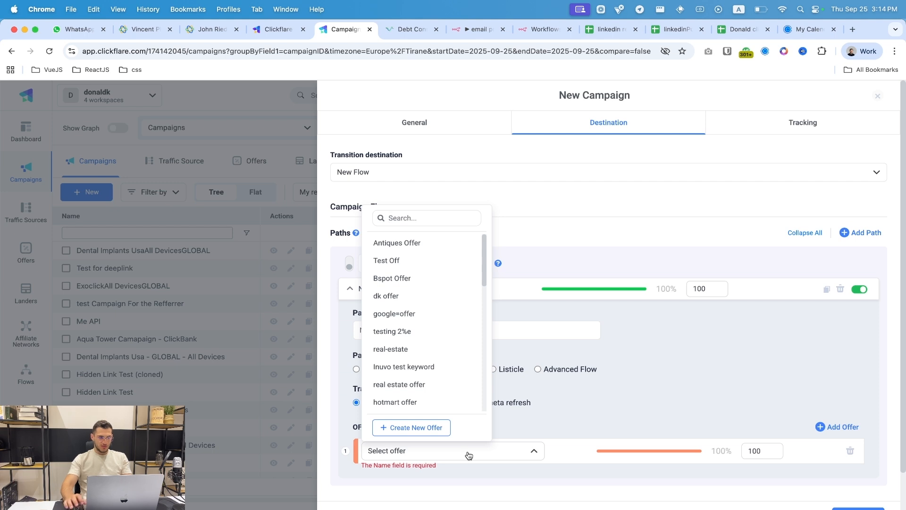
type("ringb")
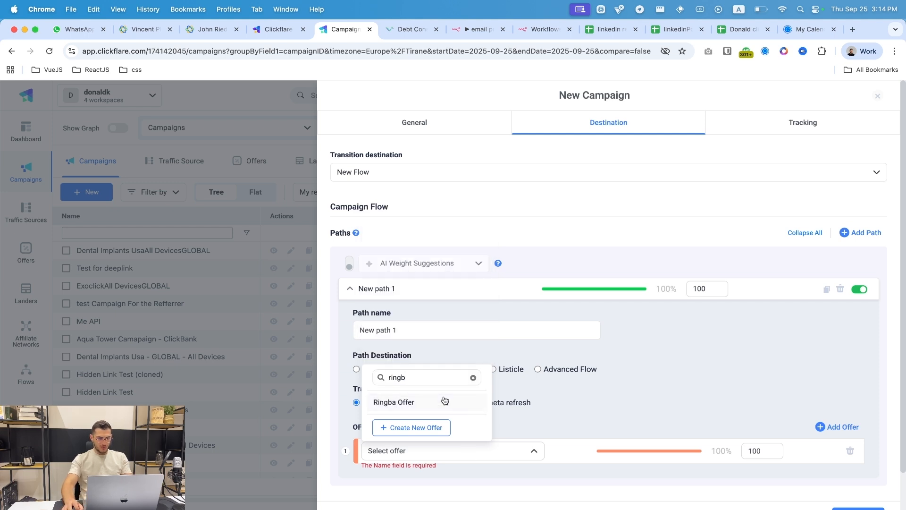
left_click(468, 402)
scroll(871, 507, "down", 1)
left_click(858, 508)
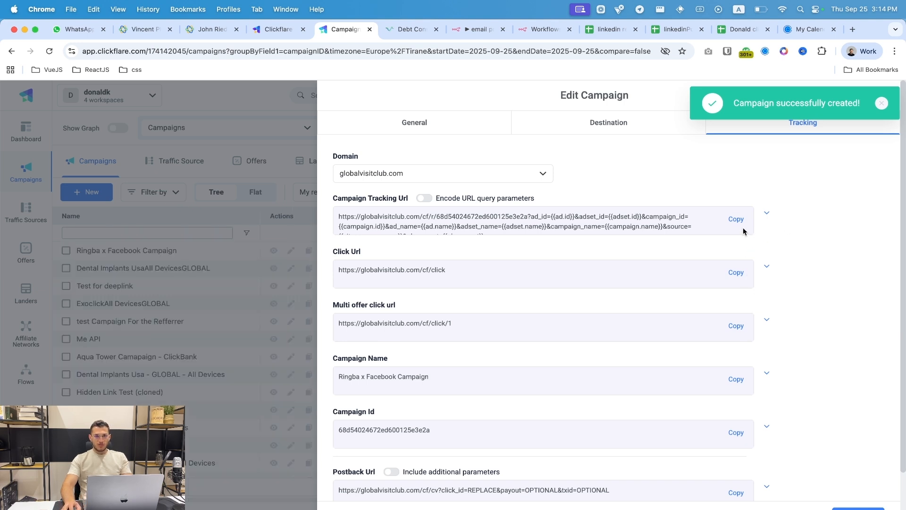
- Copy the campaign tracking URL and close the campaign editor
left_click(733, 220)
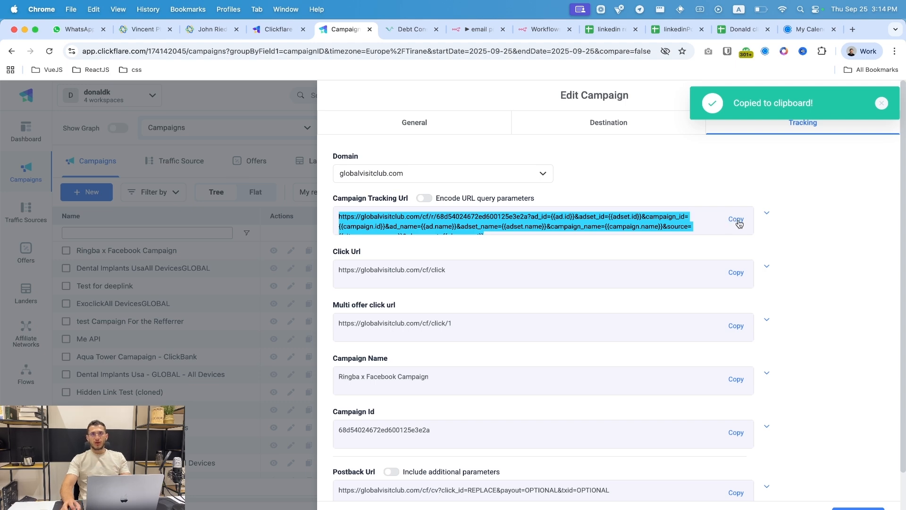
left_click(885, 103)
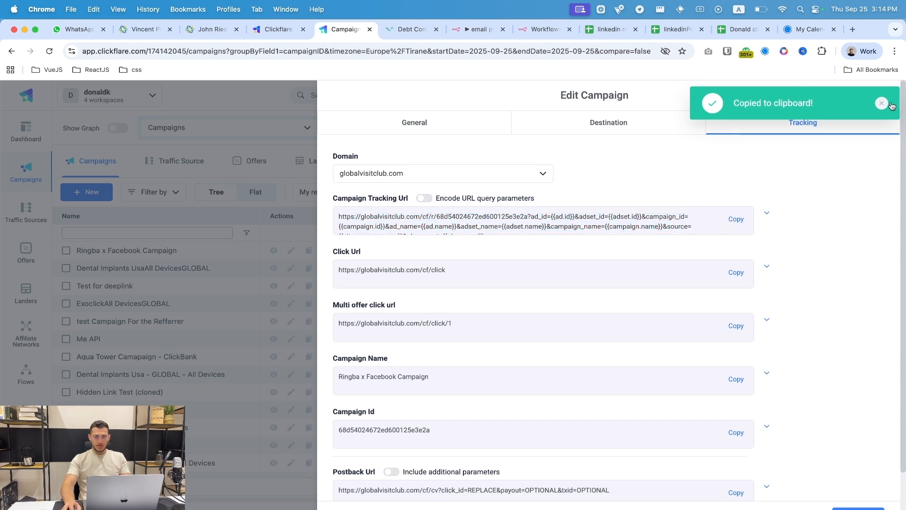
left_click(874, 95)
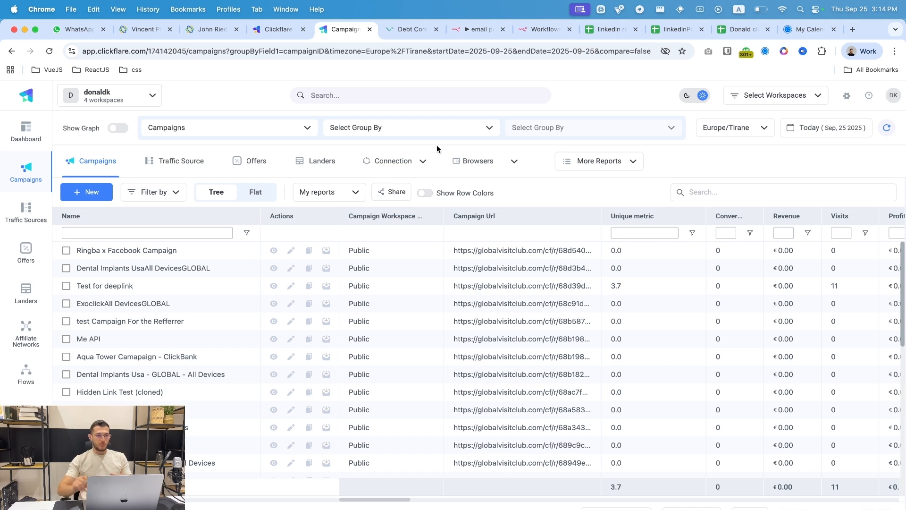
left_click(399, 30)
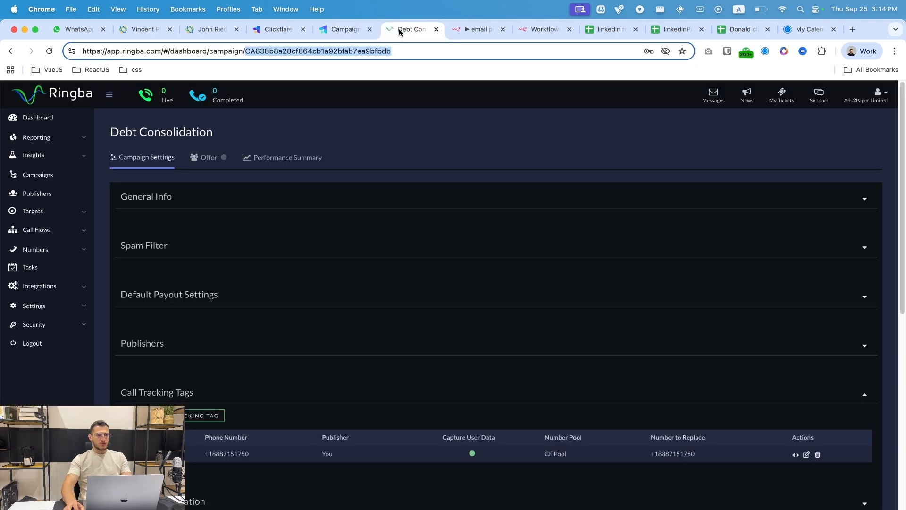
left_click(40, 184)
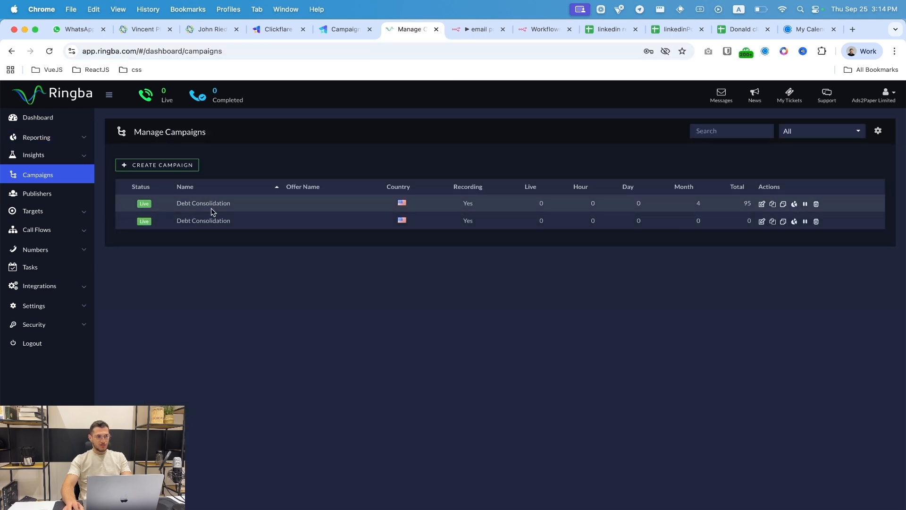
left_click(212, 210)
scroll(356, 243, "down", 8)
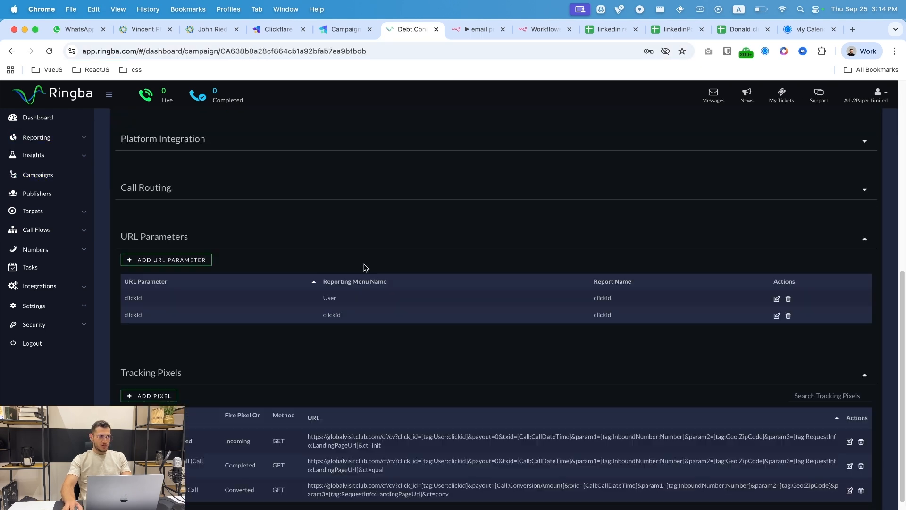
left_click(161, 261)
left_click(497, 313)
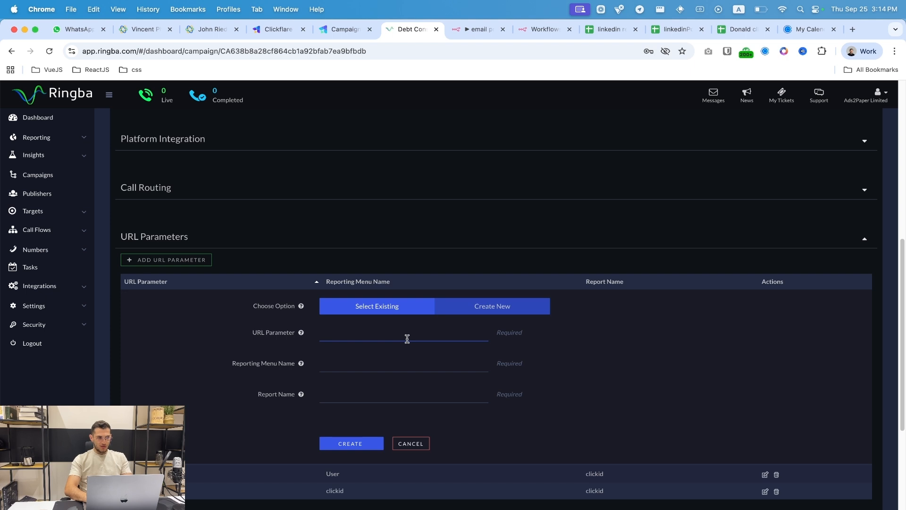
type("clickid")
key("Tab")
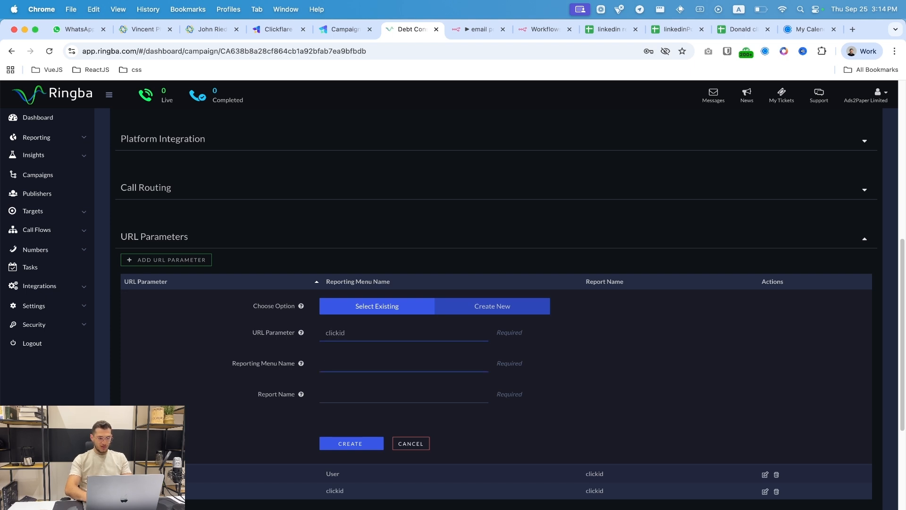
type("User")
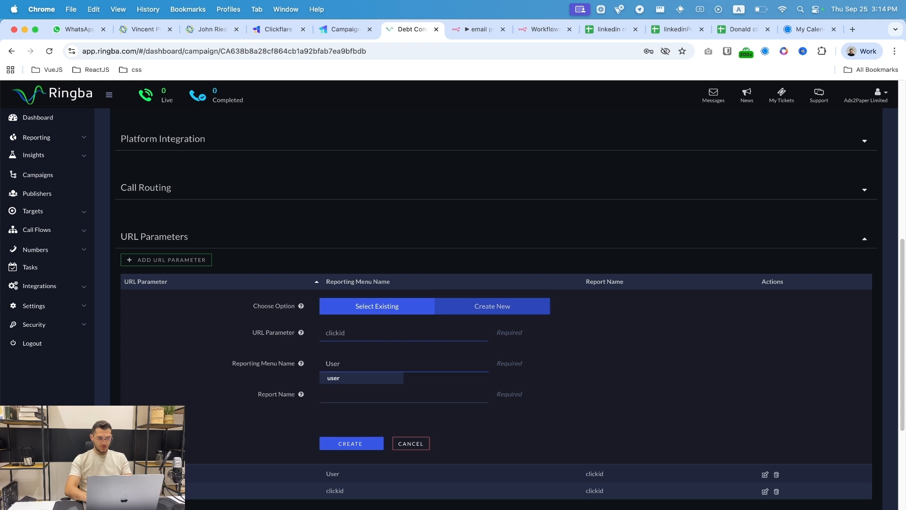
type(" Clickid")
key("Tab")
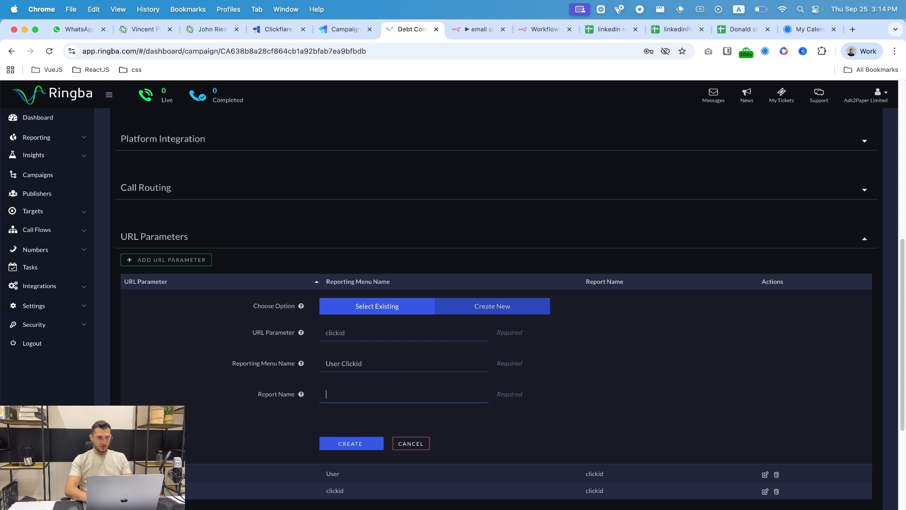
type("clickid")
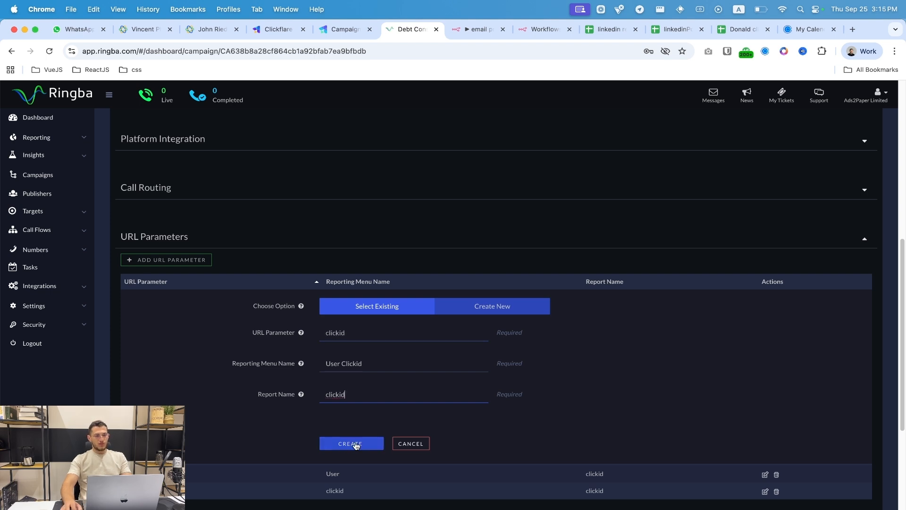
scroll(359, 438, "down", 2)
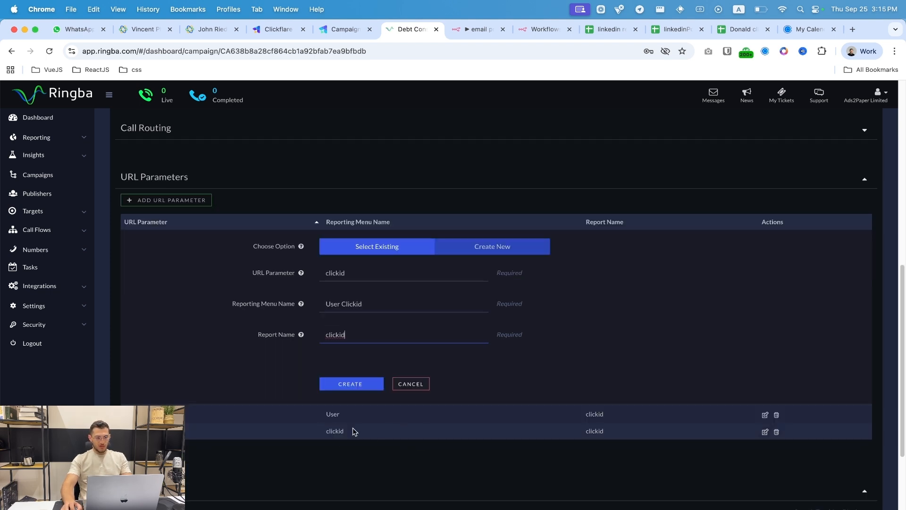
left_click(422, 384)
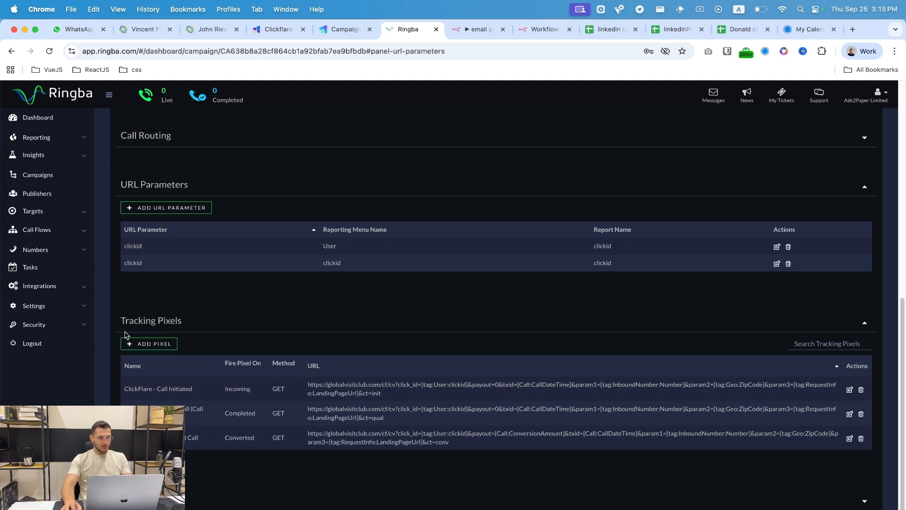
- Add a Ringba tracking pixel named 'Converted Call' that fires on Converted
left_click(170, 343)
scroll(385, 360, "down", 5)
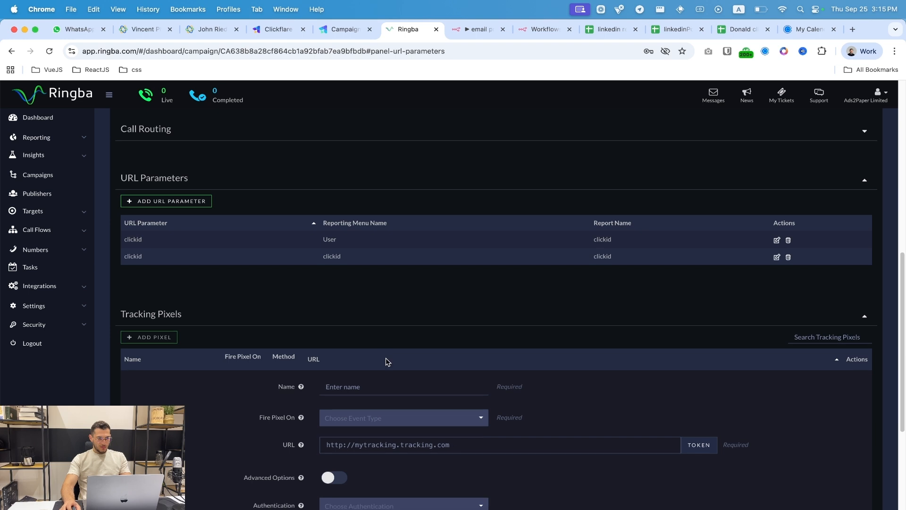
left_click(396, 266)
type("Converted Call")
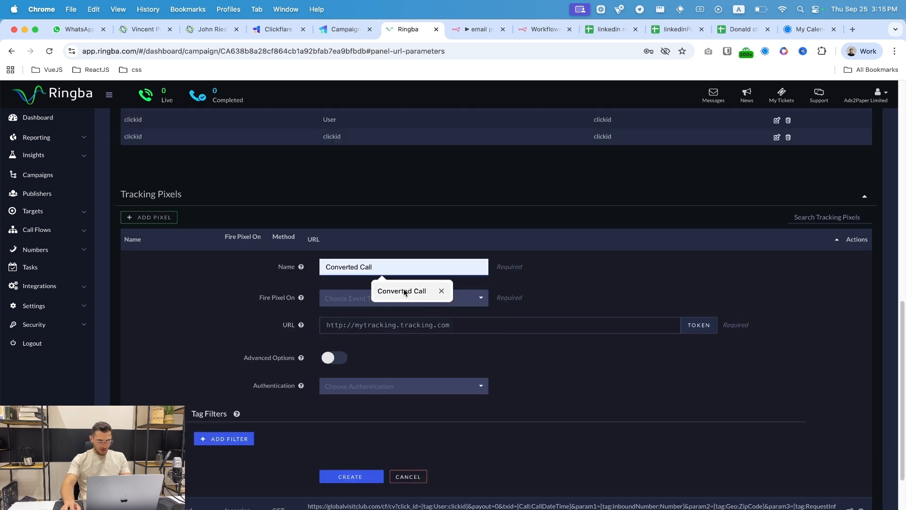
left_click(404, 292)
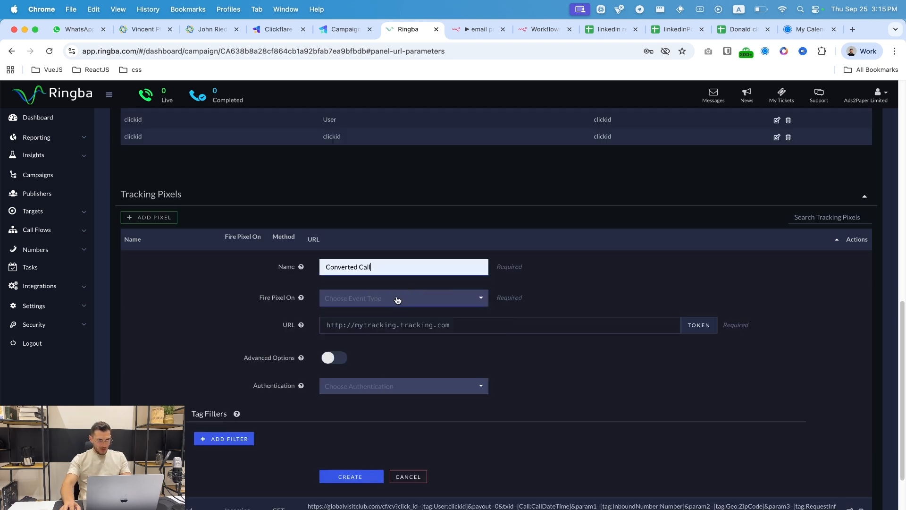
left_click(398, 299)
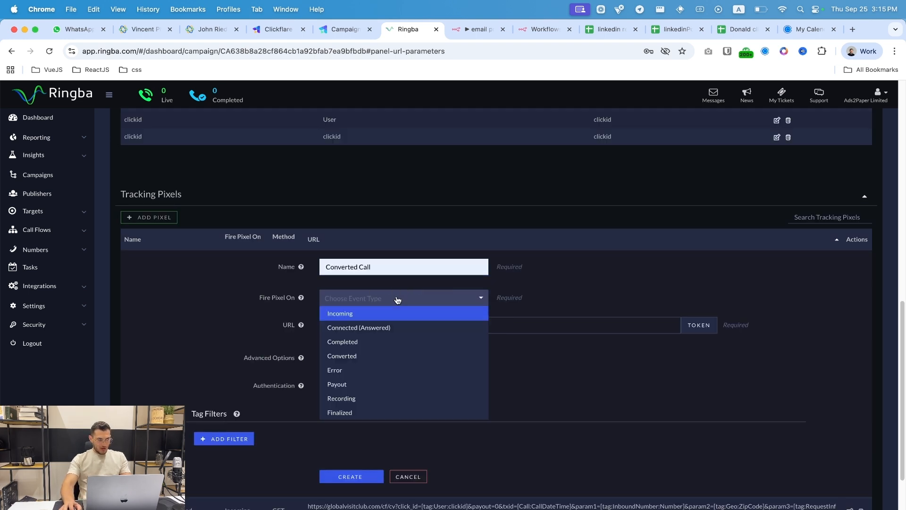
left_click(380, 354)
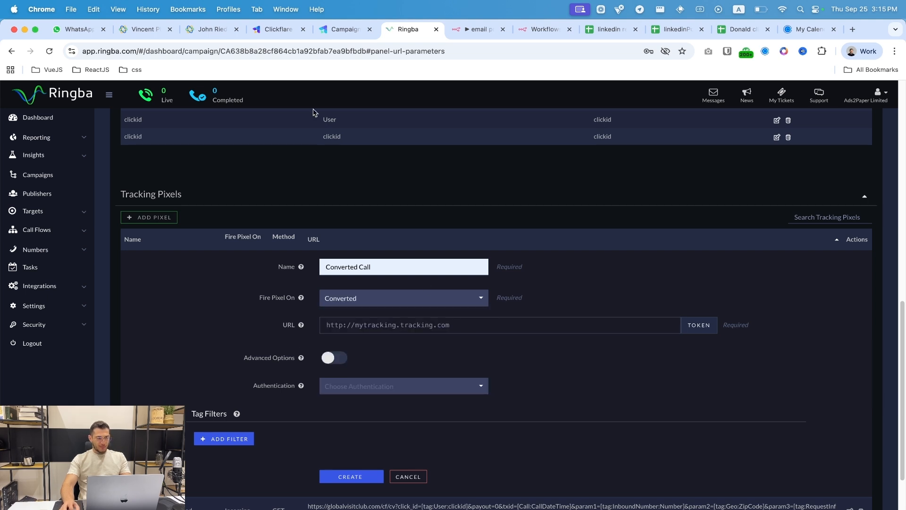
left_click(521, 328)
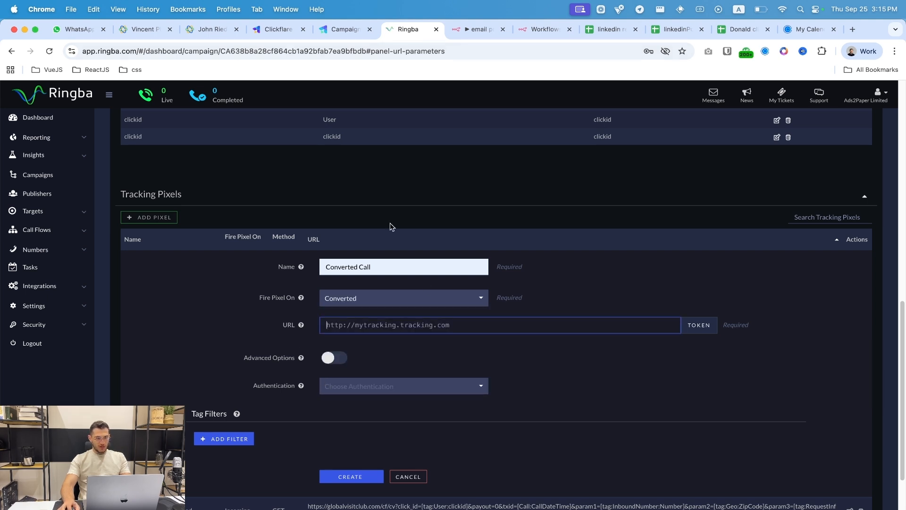
left_click(355, 26)
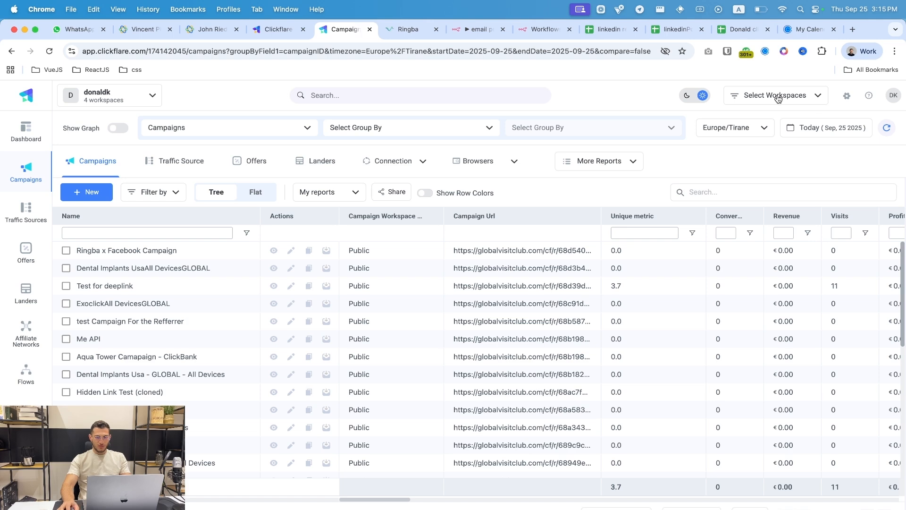
- Copy the Secure Postback URL from ClickFlare's Tracking URLs settings
left_click(847, 99)
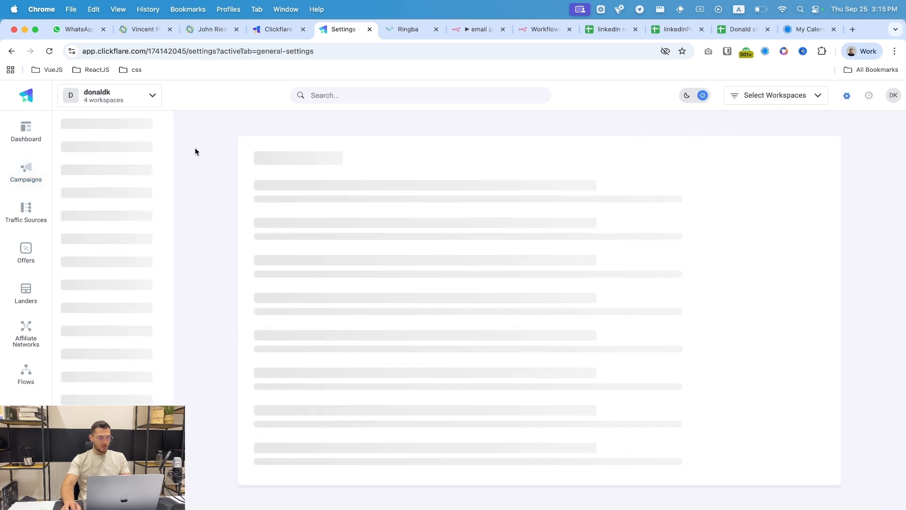
left_click(104, 169)
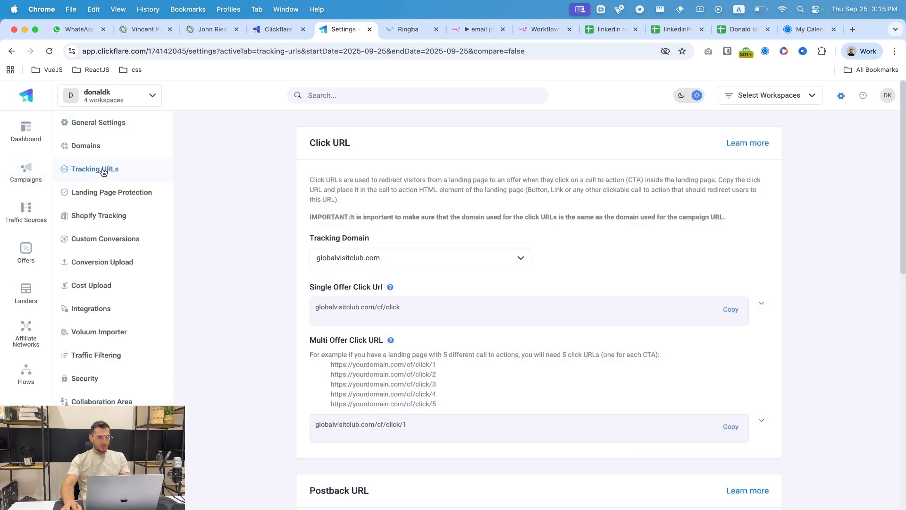
scroll(437, 318, "down", 10)
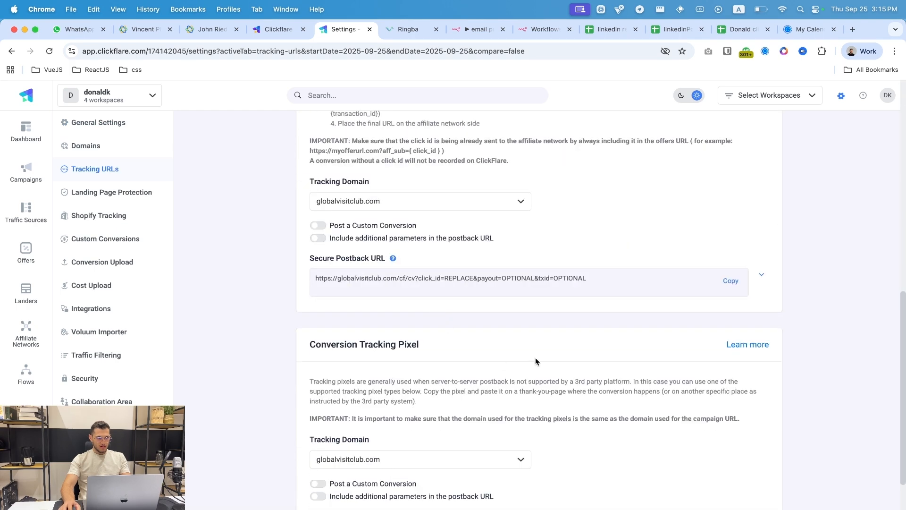
left_click_drag(309, 274, 620, 300)
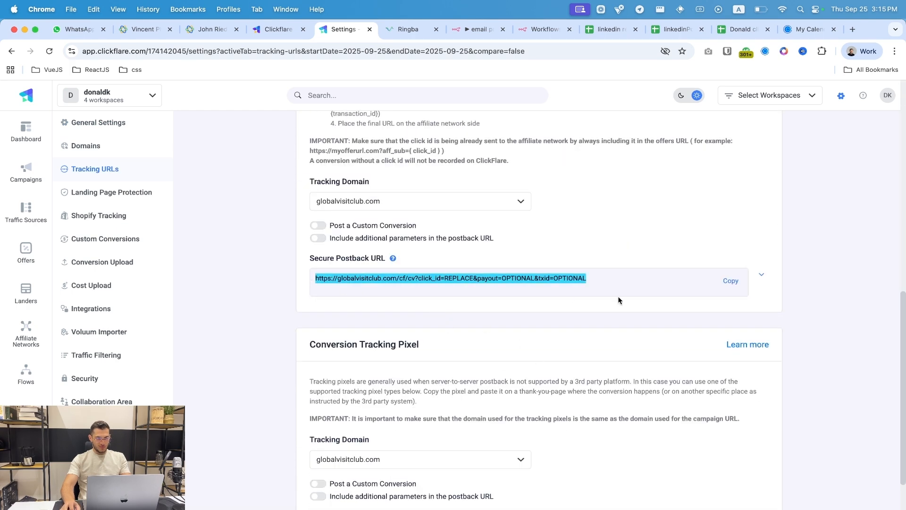
left_click(727, 282)
- Paste the ClickFlare postback URL into the Converted Call pixel's URL field
left_click(408, 29)
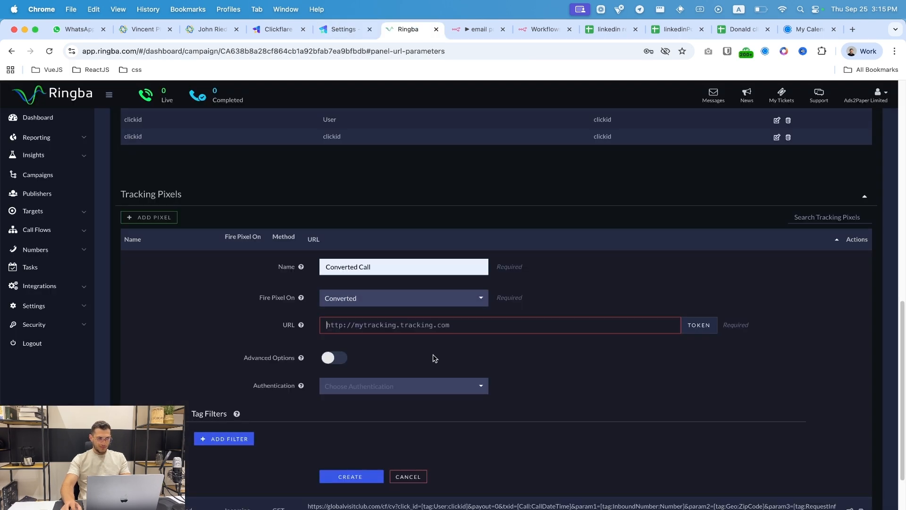
key("super+v")
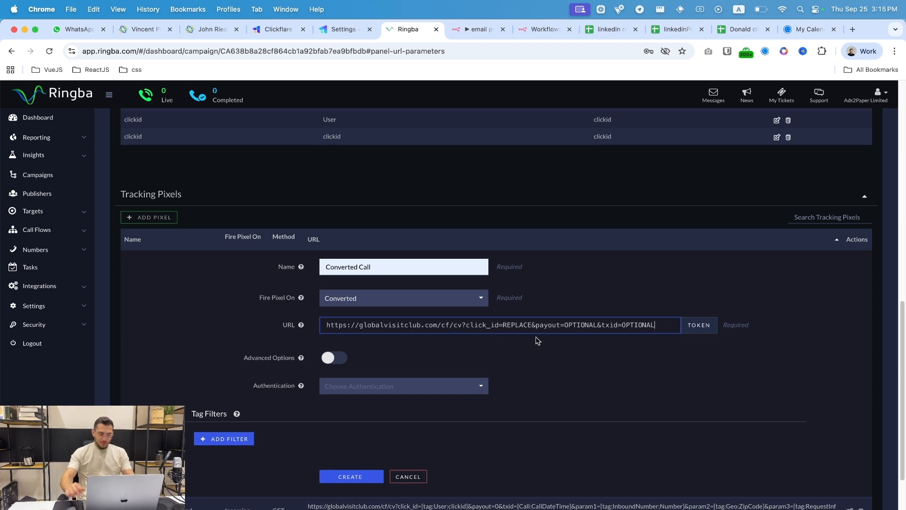
double_click(514, 326)
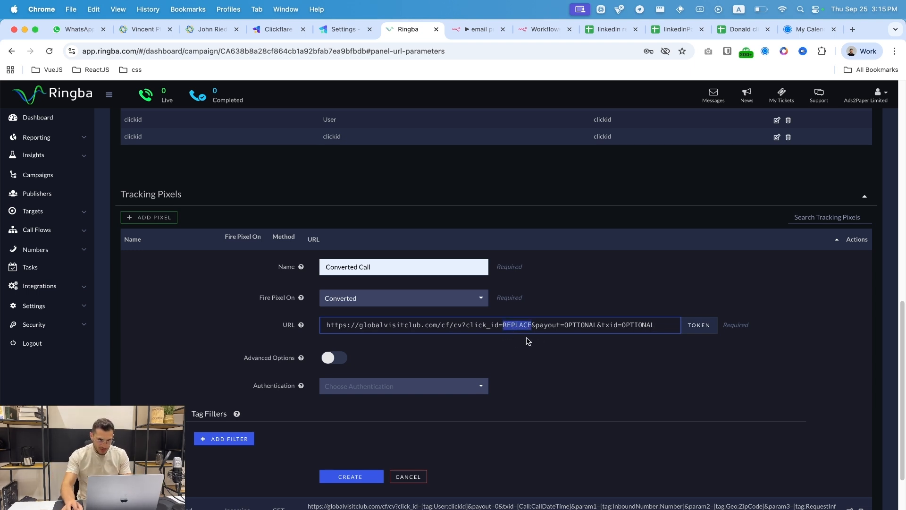
scroll(279, 260, "up", 4)
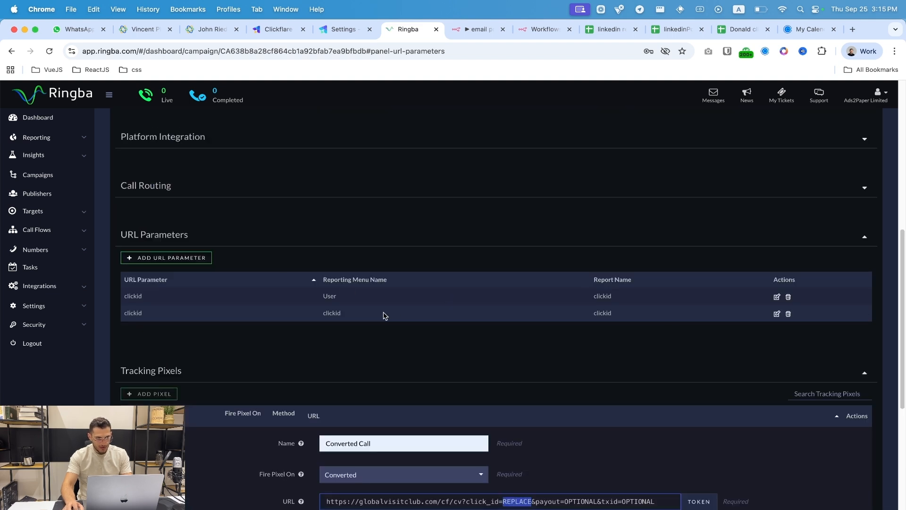
scroll(392, 312, "down", 3)
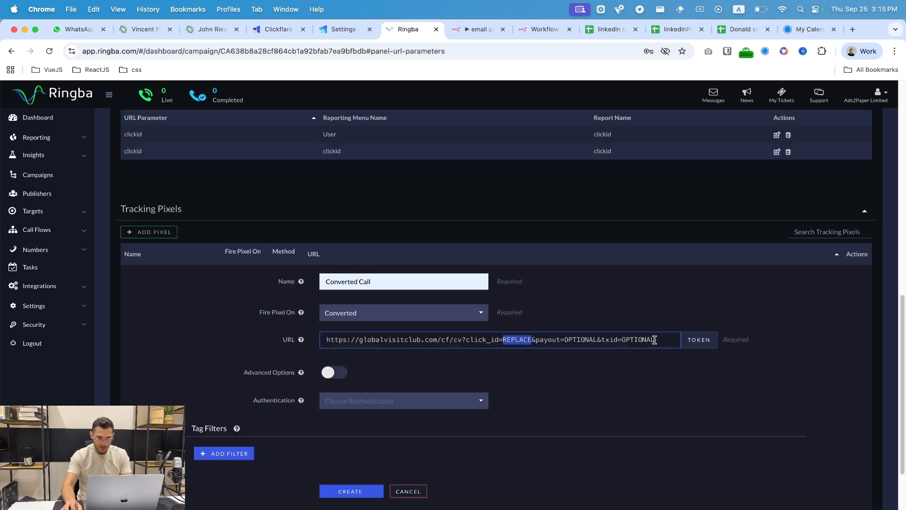
- Replace the REPLACE placeholder with the [tag:User:clickid] token as the click_id value
left_click(506, 338)
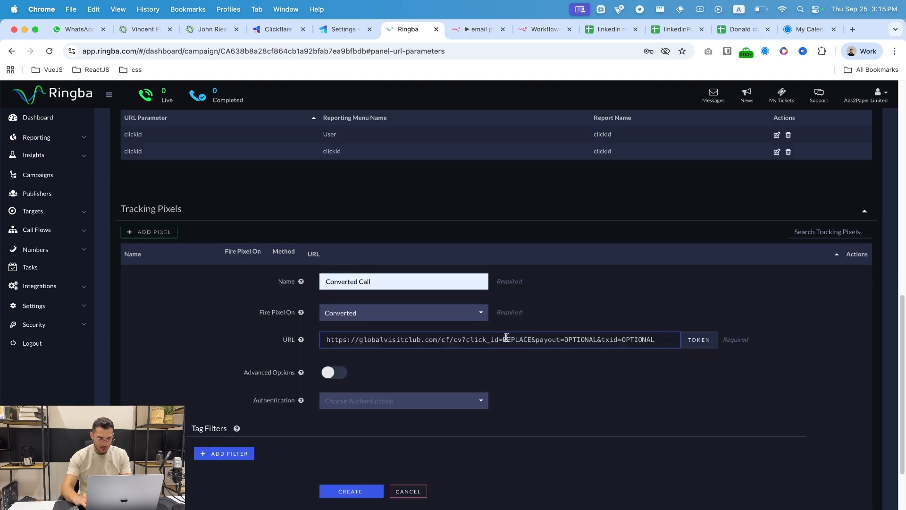
left_click(698, 340)
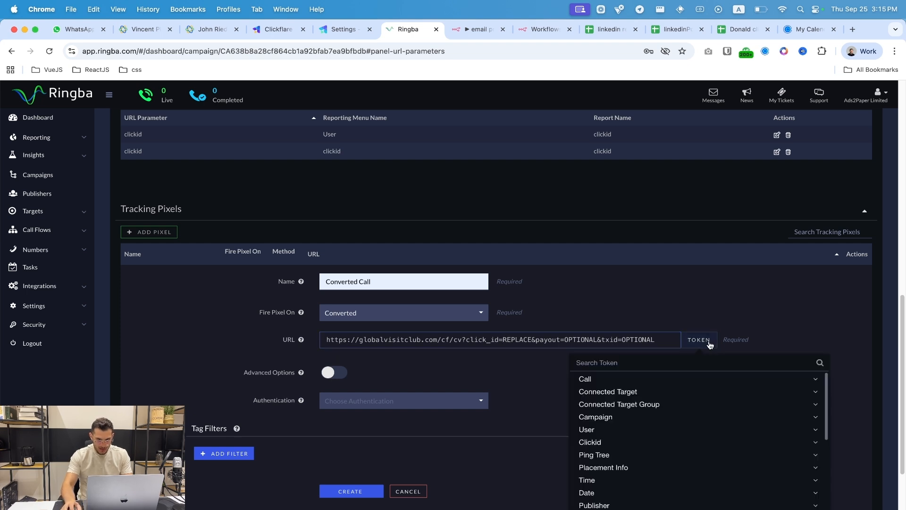
type("click")
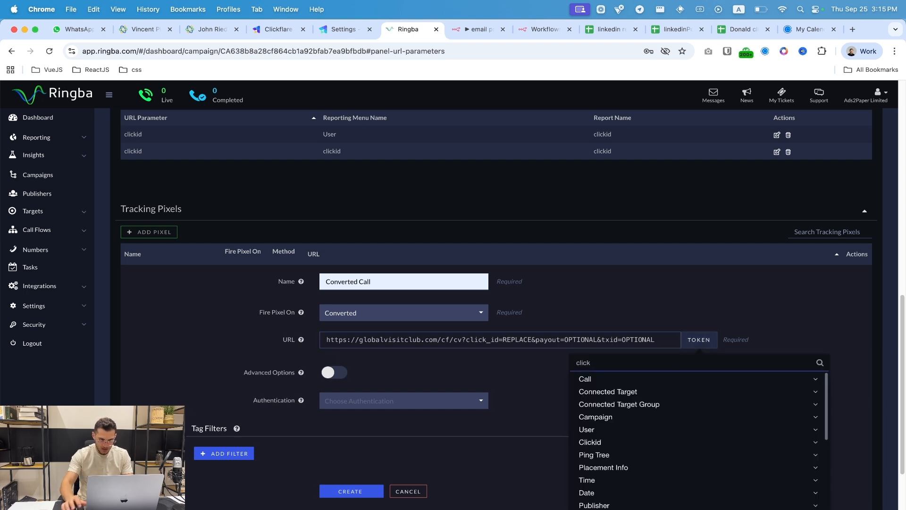
type("id")
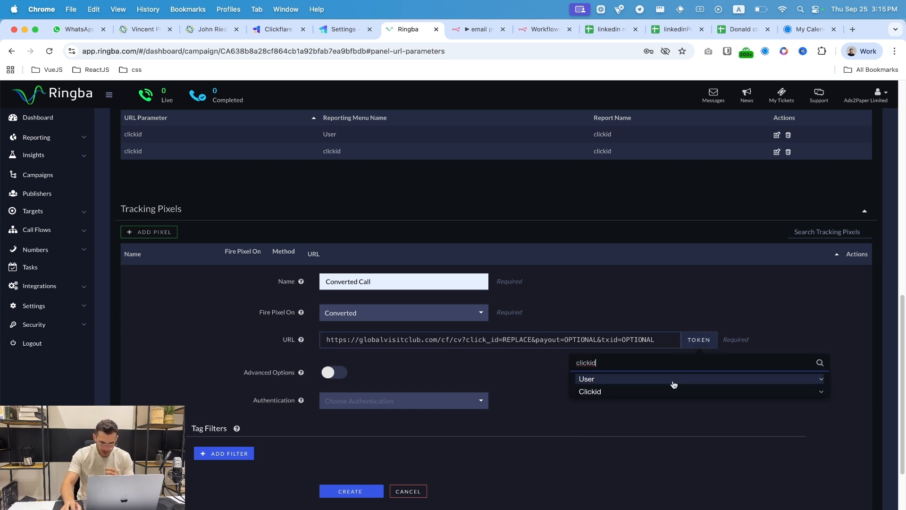
left_click(672, 380)
left_click(629, 409)
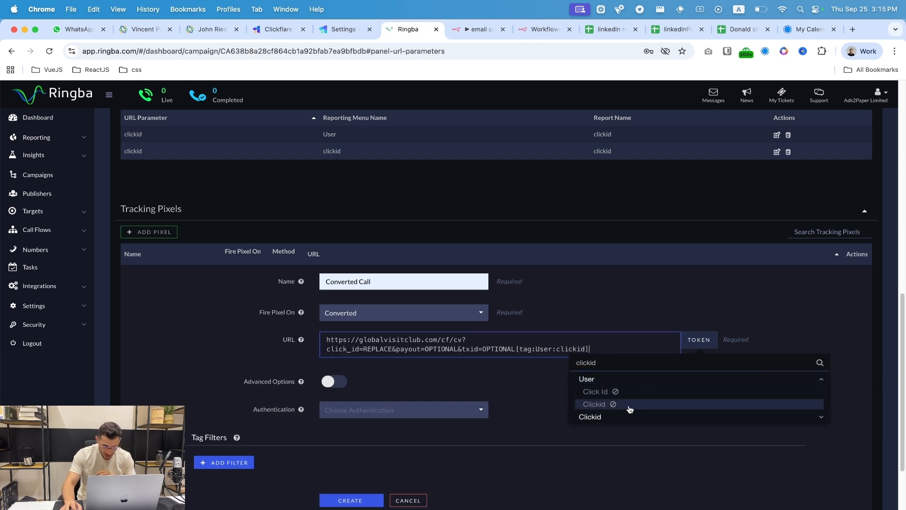
left_click(608, 351)
left_click_drag(609, 350, 515, 348)
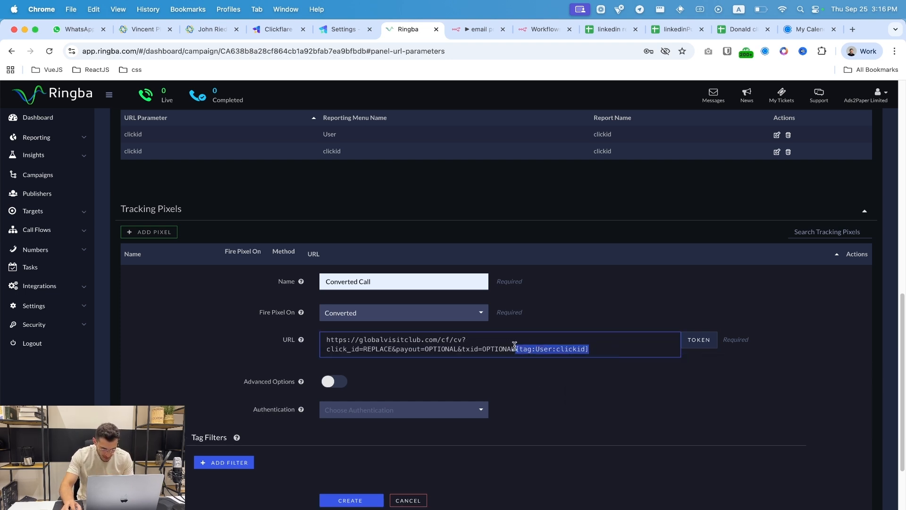
key("super+x")
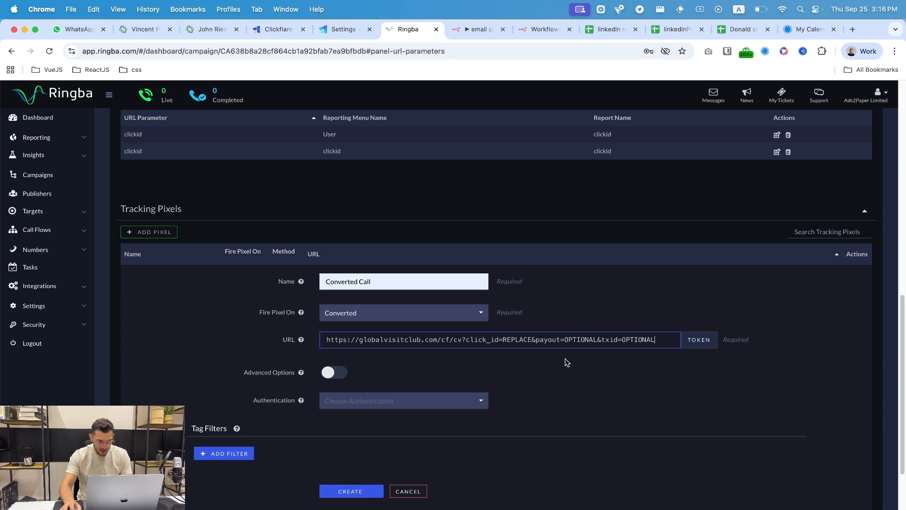
double_click(511, 340)
key("super+v")
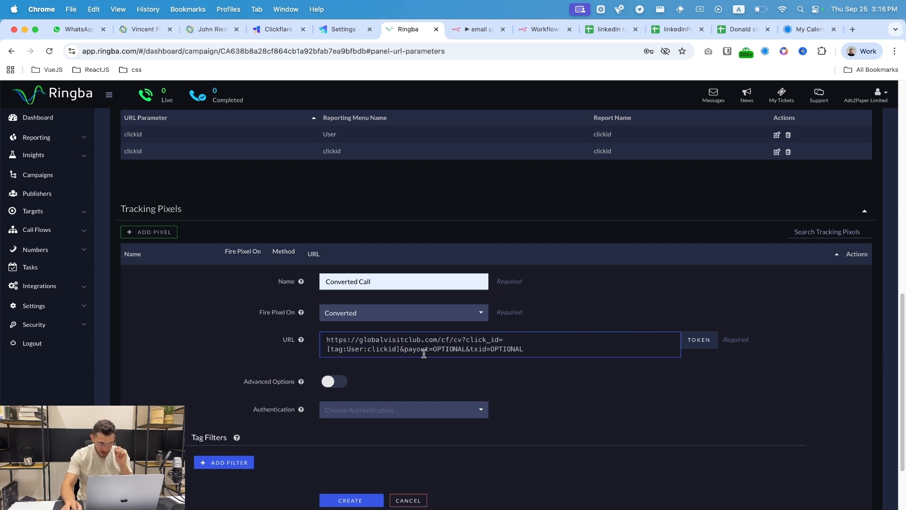
double_click(447, 350)
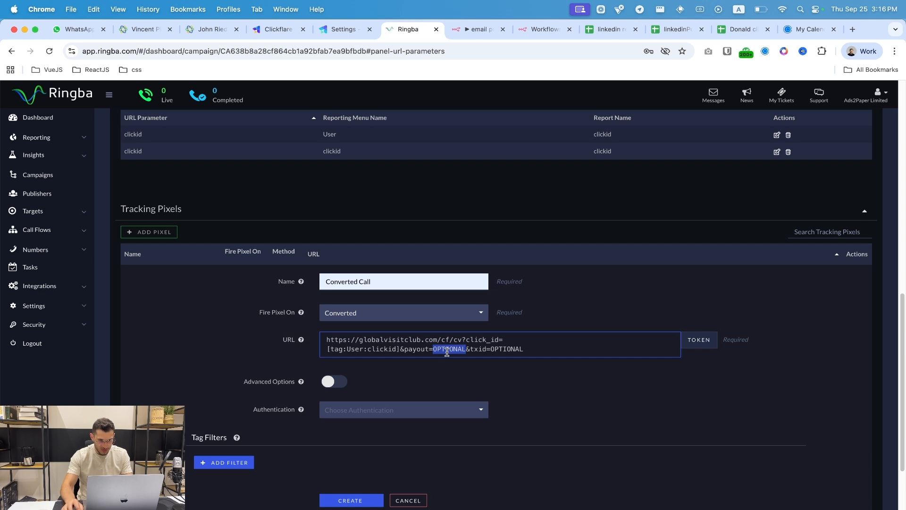
left_click(699, 339)
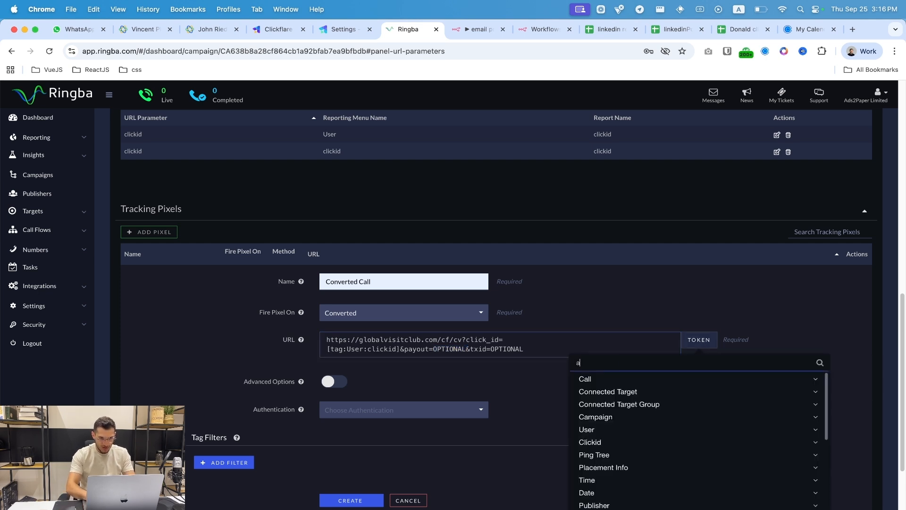
- Replace the OPTIONAL after payout= with the [Call:ConversionPayout] token
type("payout")
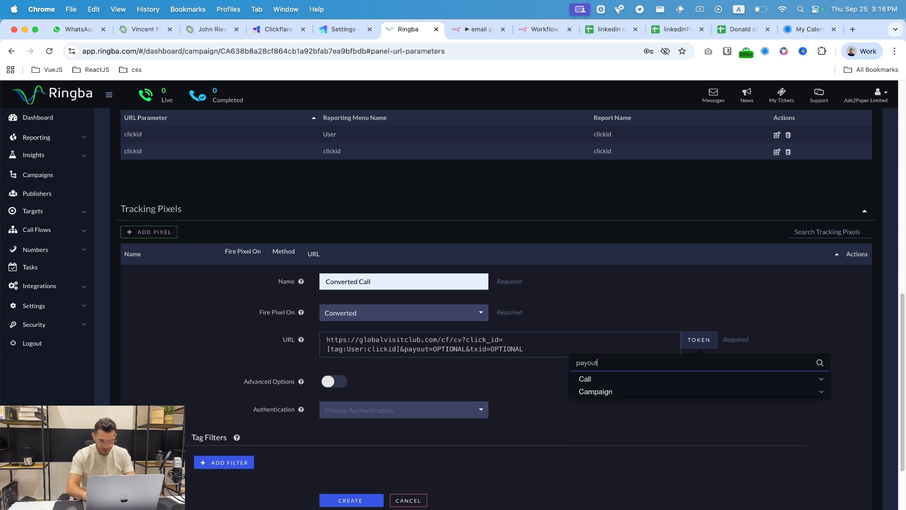
left_click(666, 392)
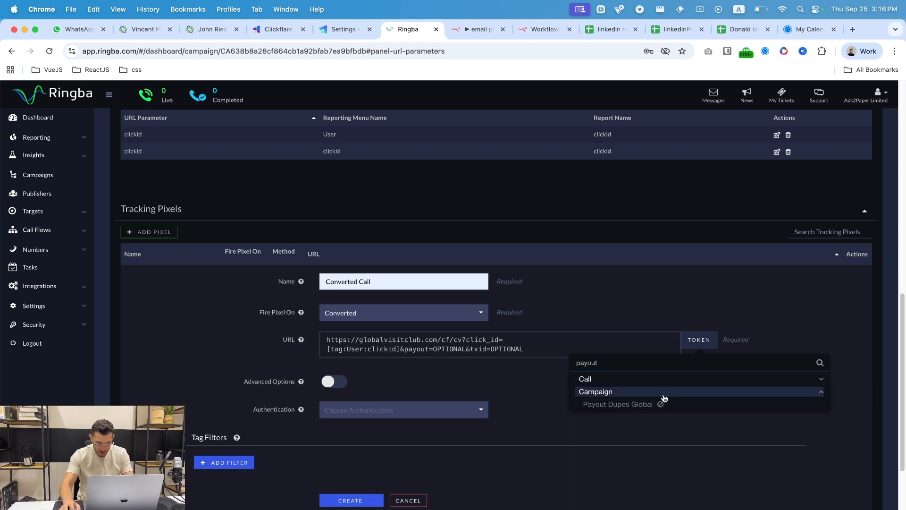
left_click(644, 382)
left_click(649, 391)
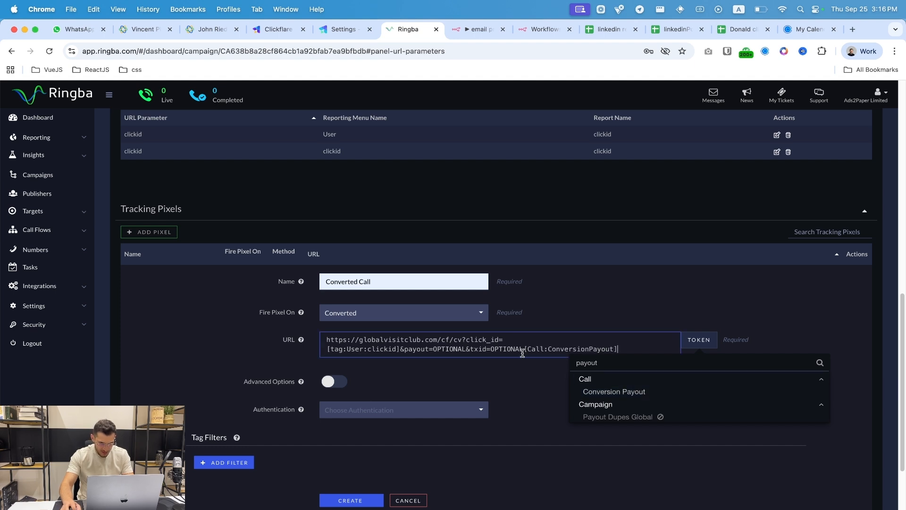
left_click_drag(522, 348, 635, 349)
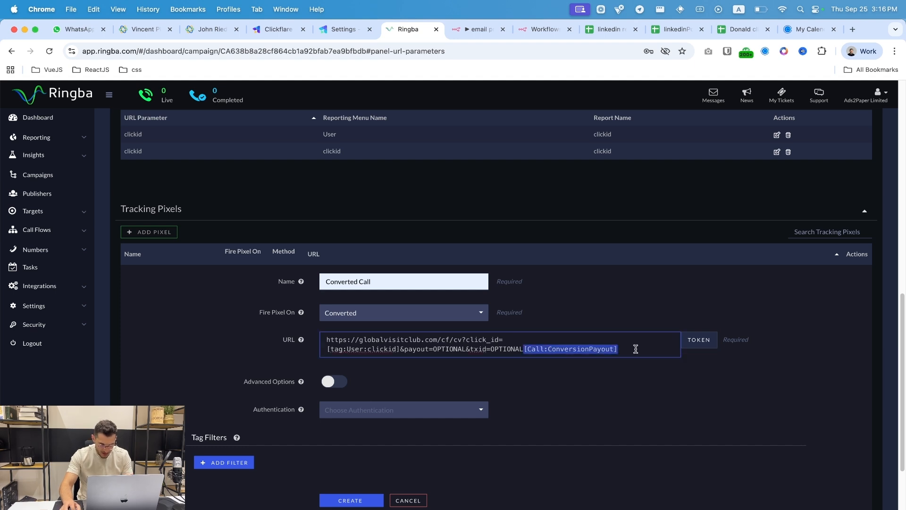
key("super+x")
double_click(457, 349)
key("super+v")
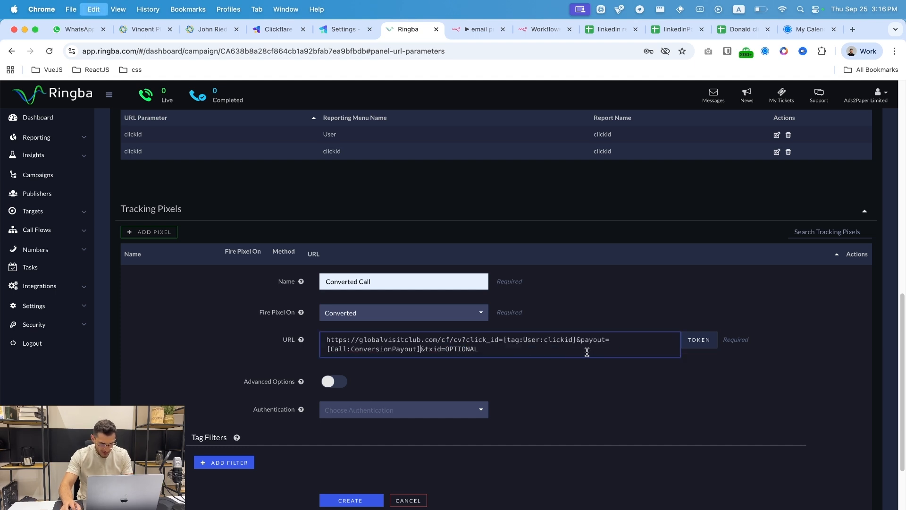
- Replace the OPTIONAL after txid= with the [Call:CallConnectionId] token
double_click(550, 349)
key("BackSpace")
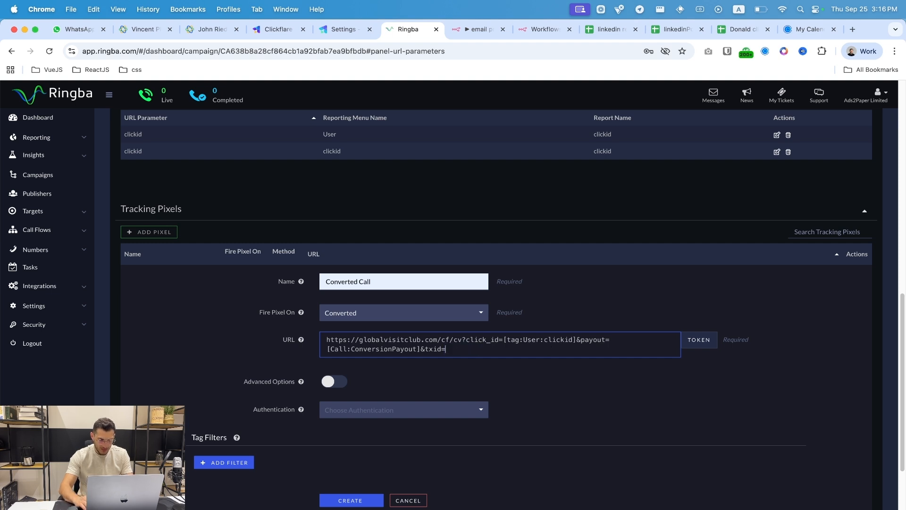
left_click(698, 340)
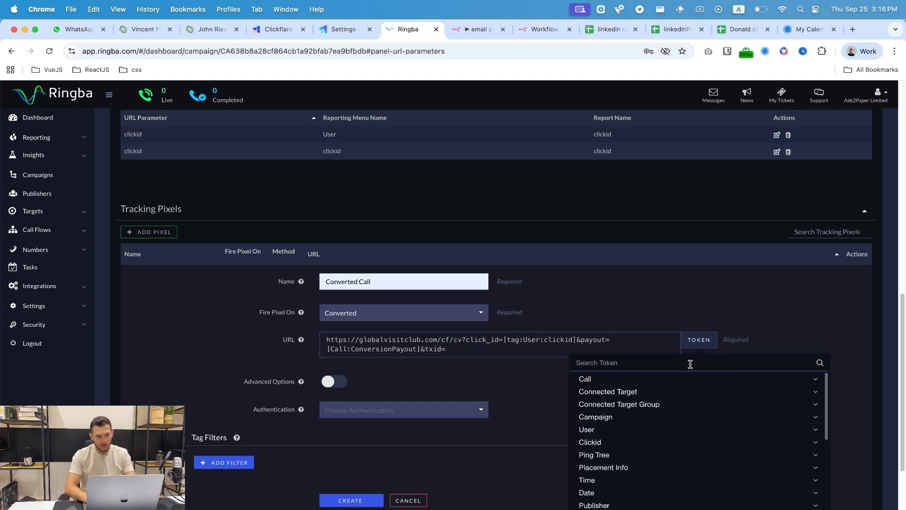
type("id")
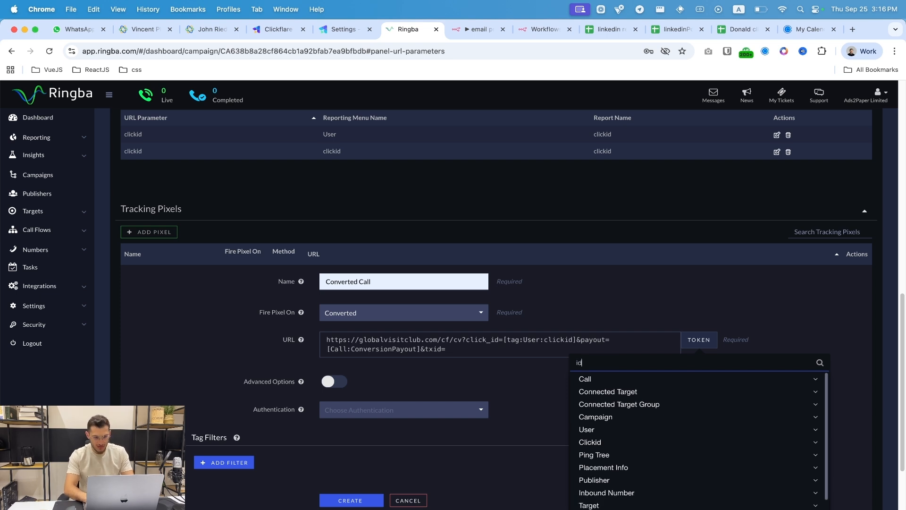
left_click(647, 379)
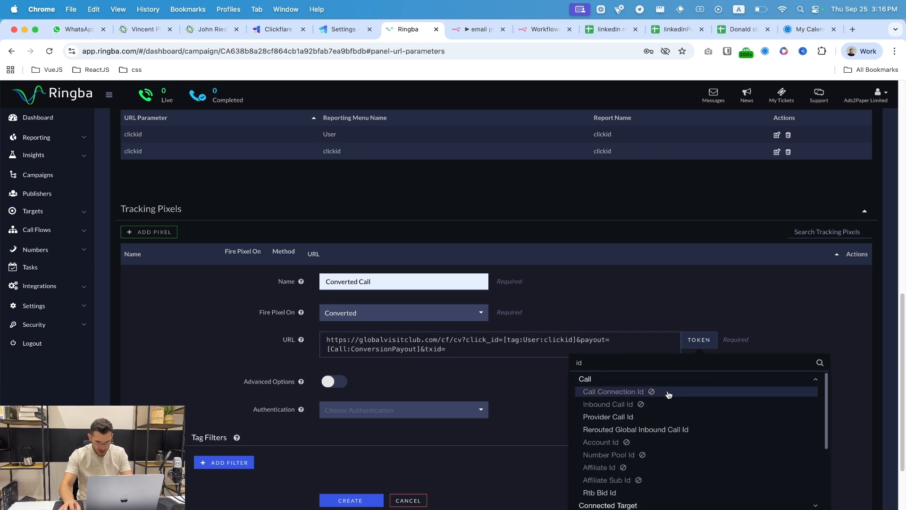
left_click(688, 391)
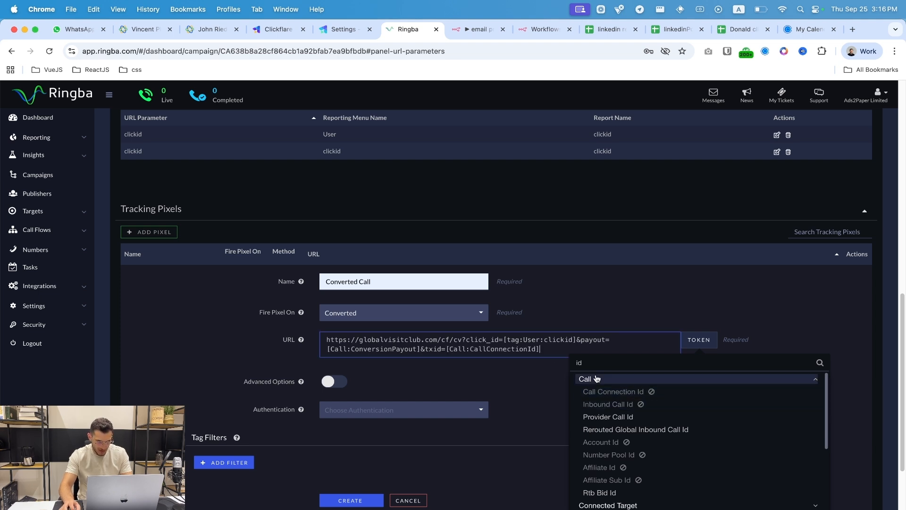
left_click(562, 351)
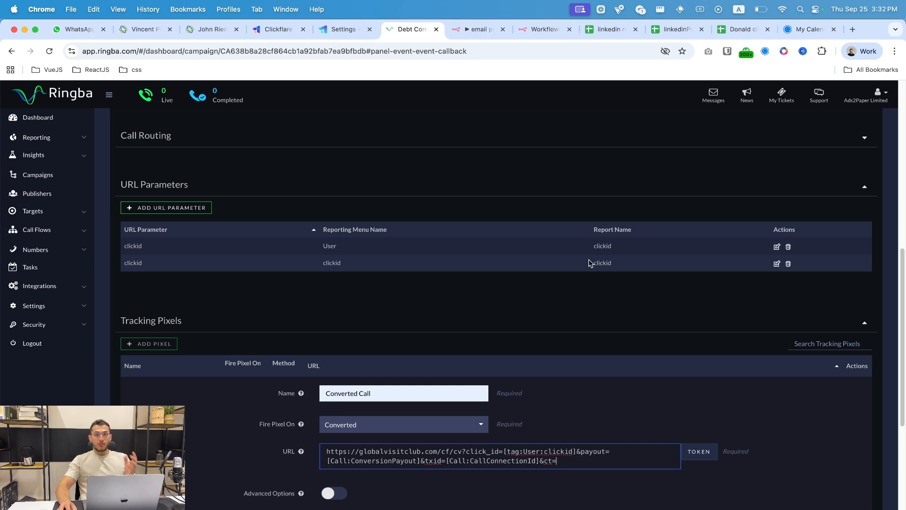
left_click(346, 29)
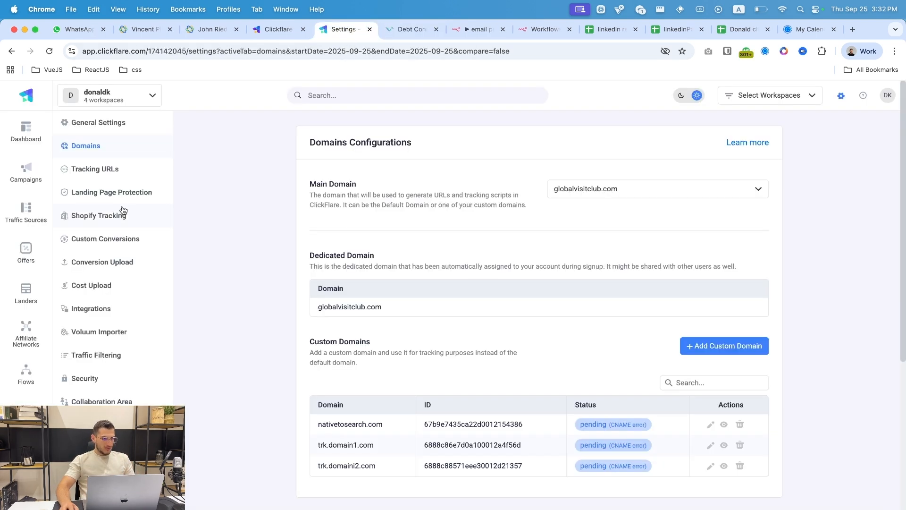
- Copy 'convcall' from ClickFlare's Custom Conversions and paste it after ct= in the Ringba URL
left_click(113, 240)
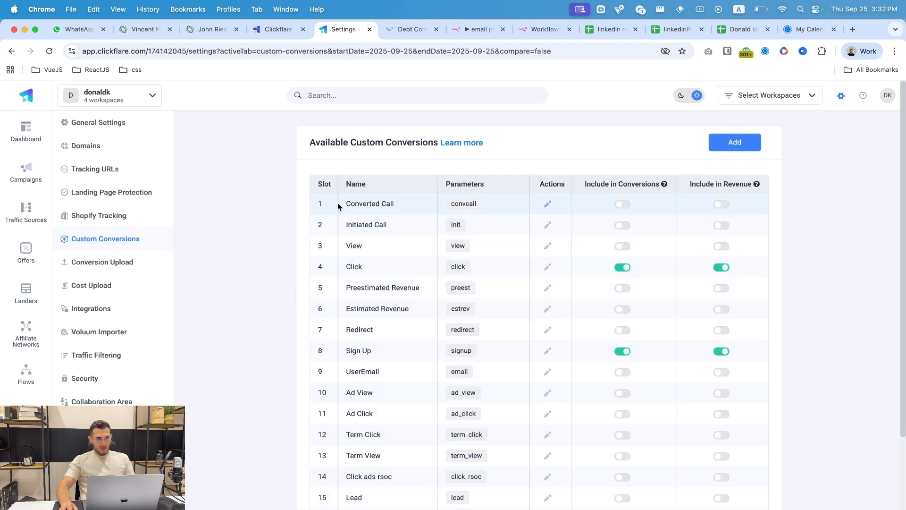
left_click_drag(338, 206, 457, 204)
double_click(463, 203)
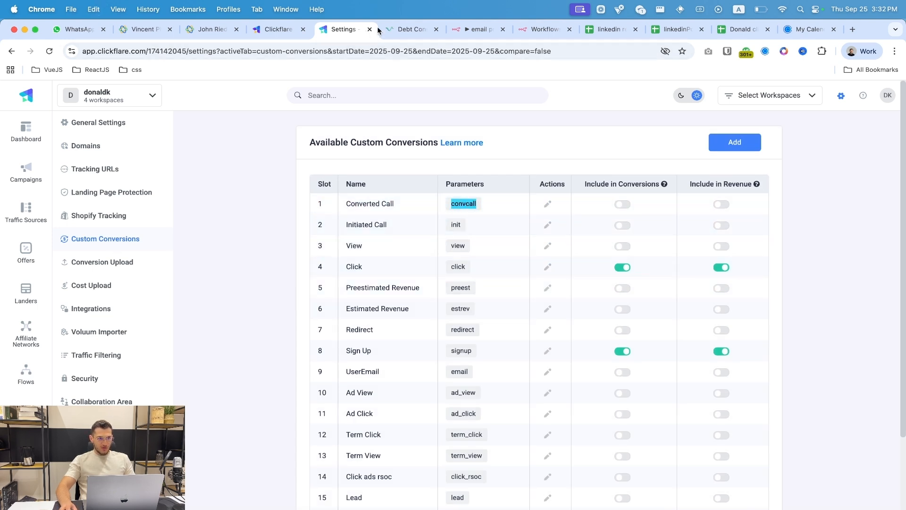
left_click(408, 30)
left_click(559, 460)
key("super+v")
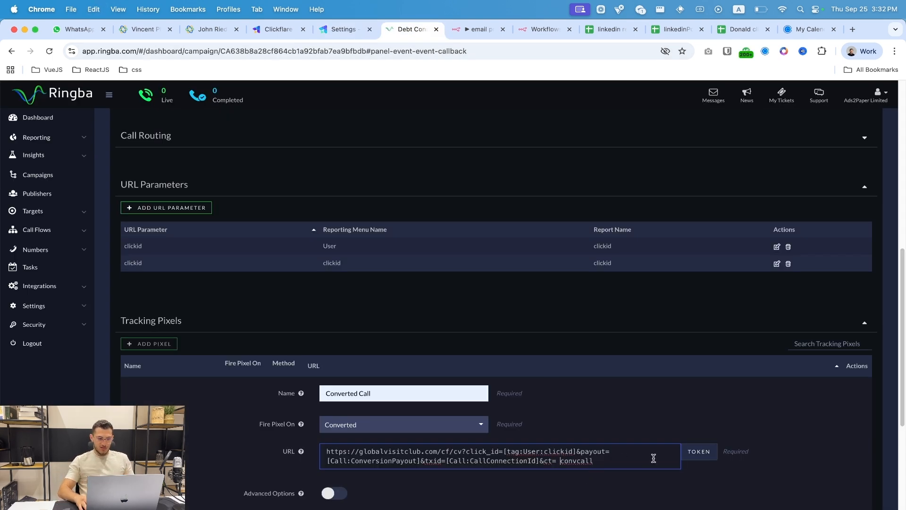
key("BackSpace")
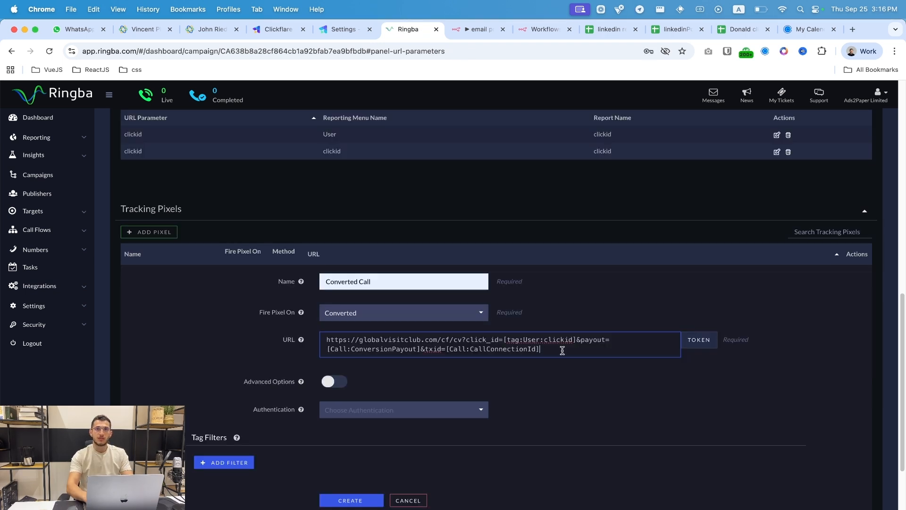
- Append &param1= with the [tag:Geo:ZipCode] token to the pixel URL
type("&param1=")
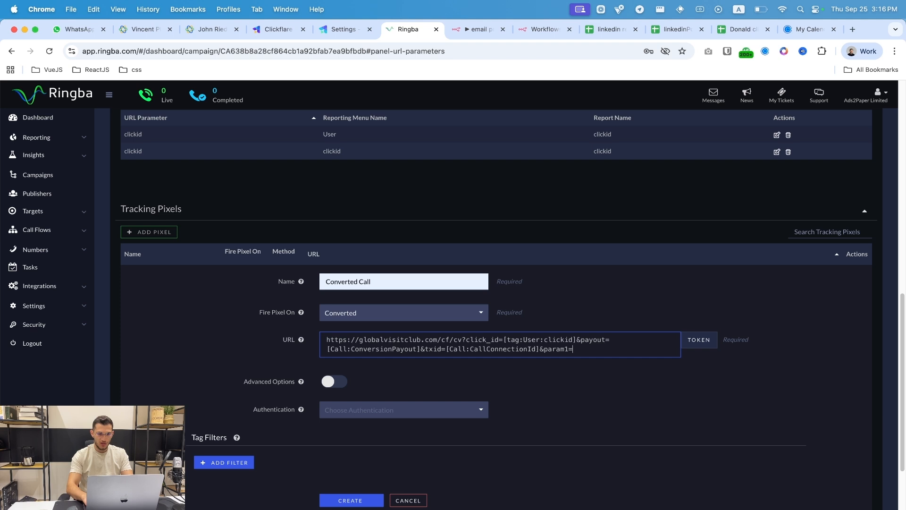
left_click(699, 340)
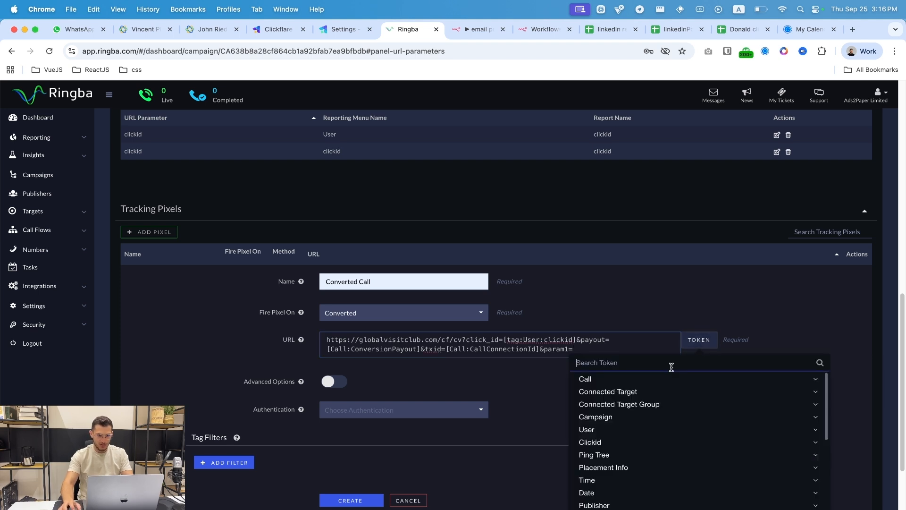
type("zip")
left_click(667, 379)
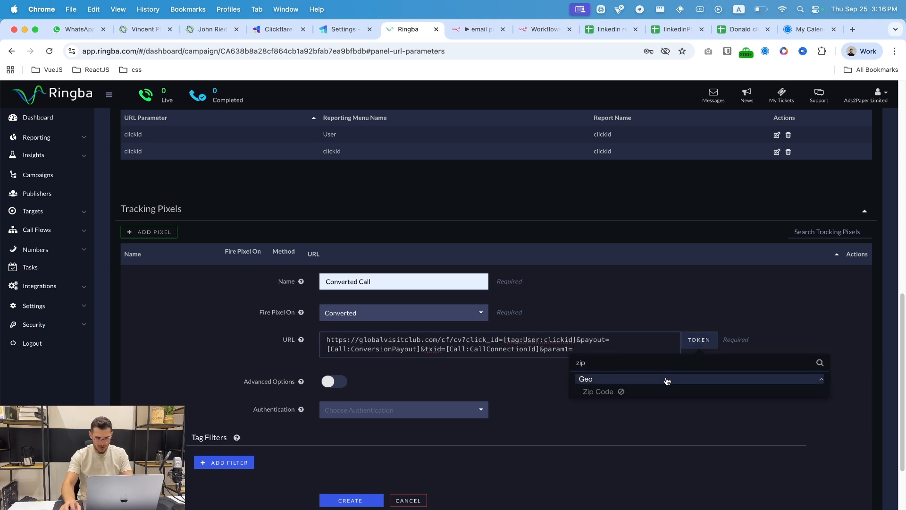
left_click(647, 391)
left_click(656, 349)
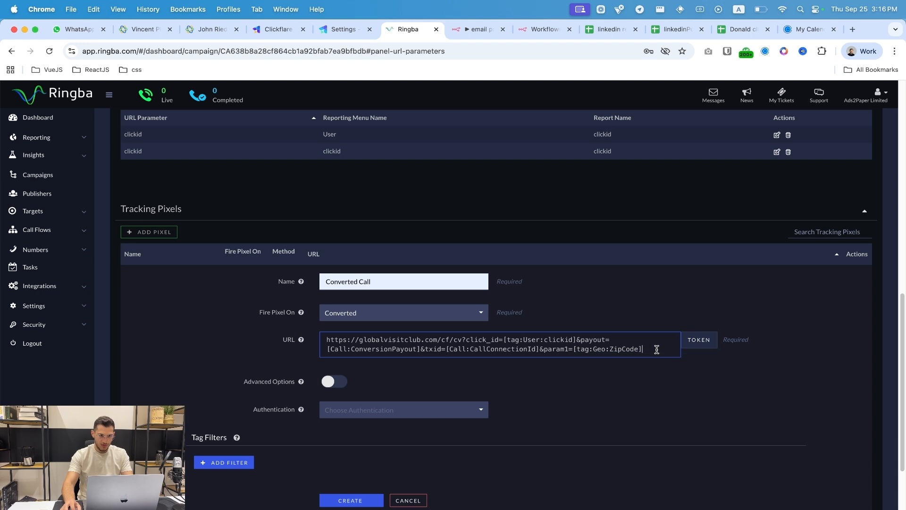
- Append &param2= with the [Campaign:UserCampaignId] token to the pixel URL
type("&param=")
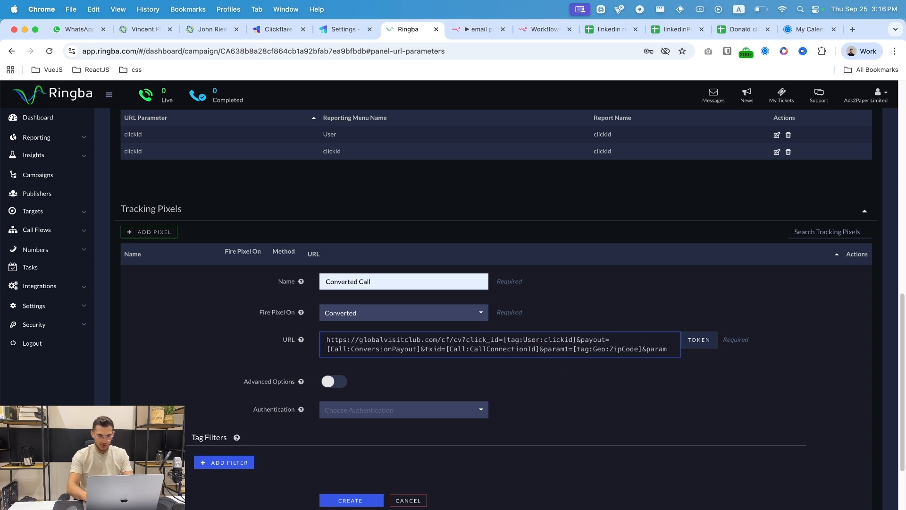
left_click(665, 349)
type("2")
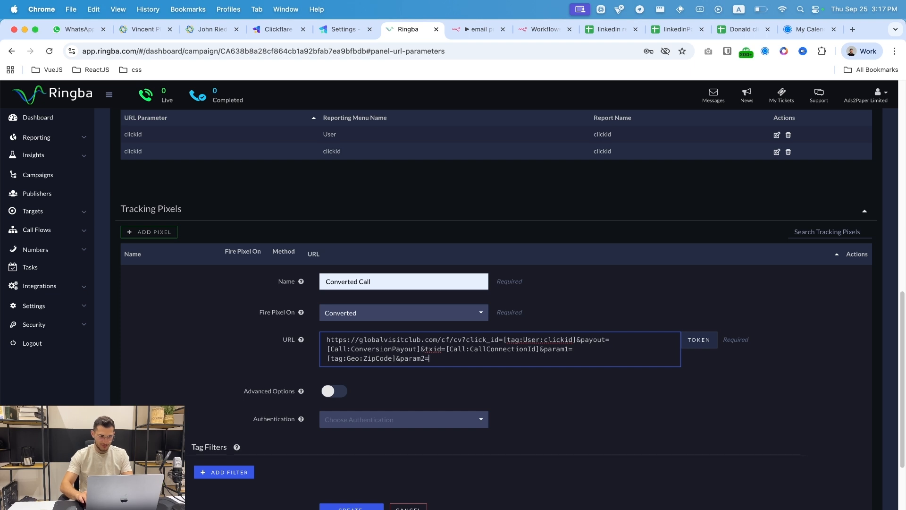
left_click(699, 339)
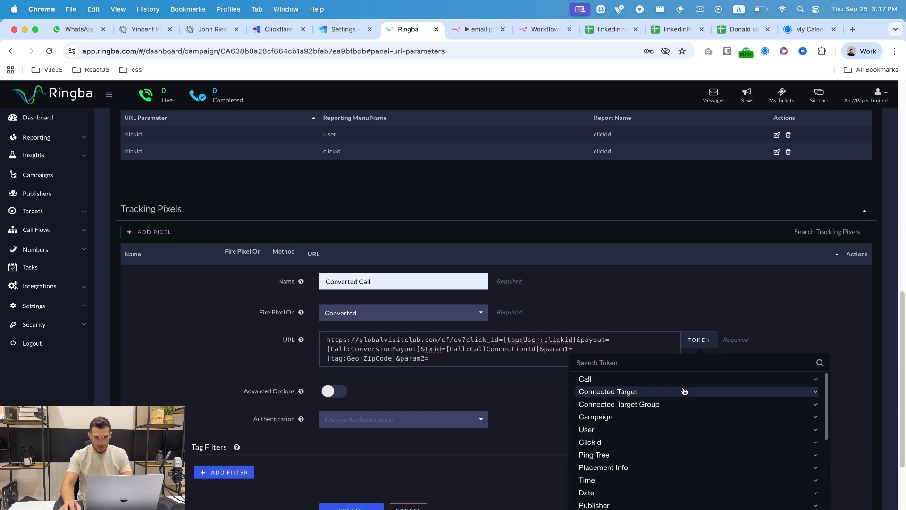
left_click(663, 418)
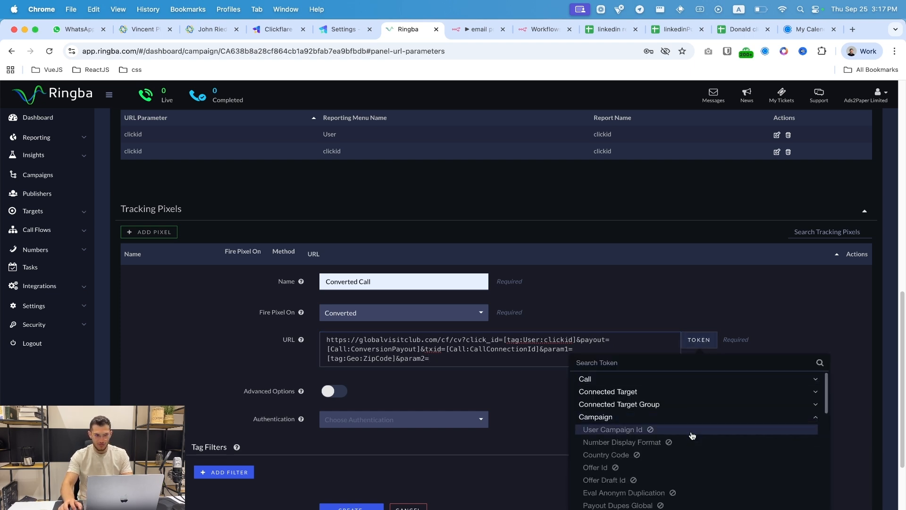
left_click(692, 433)
left_click(541, 359)
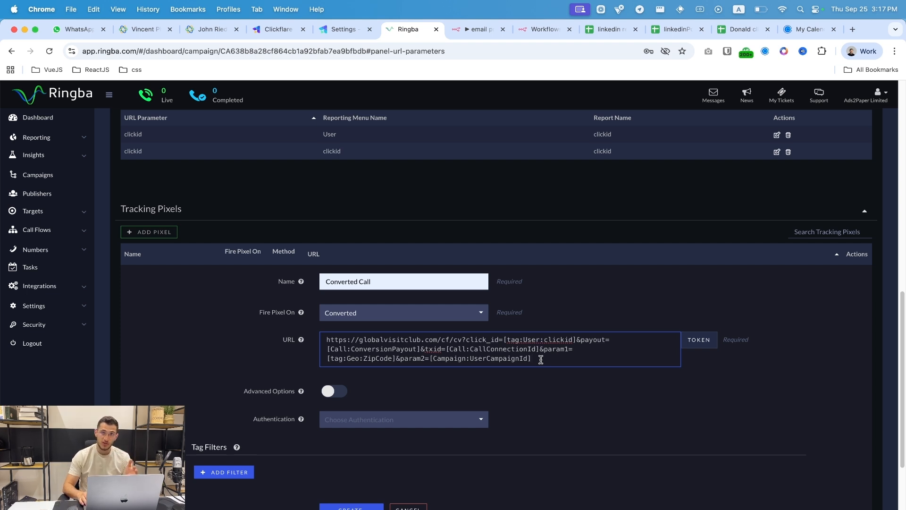
scroll(540, 359, "down", 3)
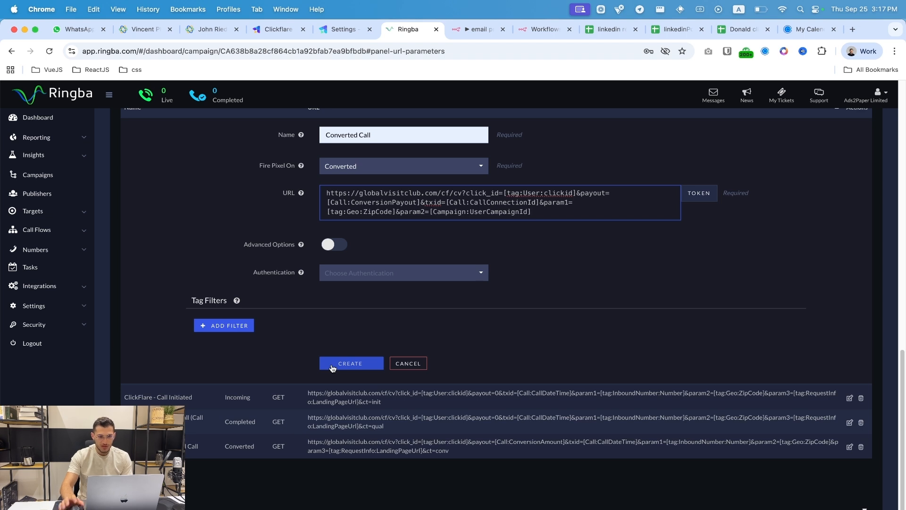
key("ctrl+shift+Tab")
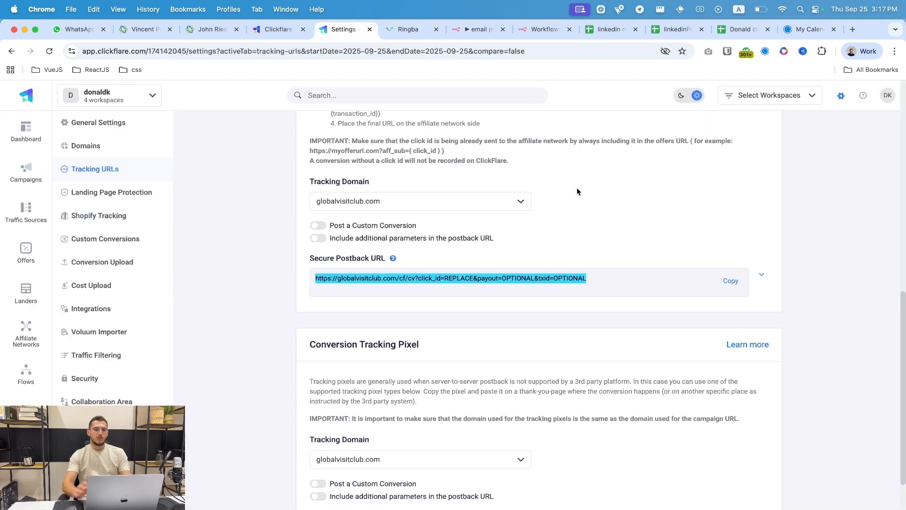